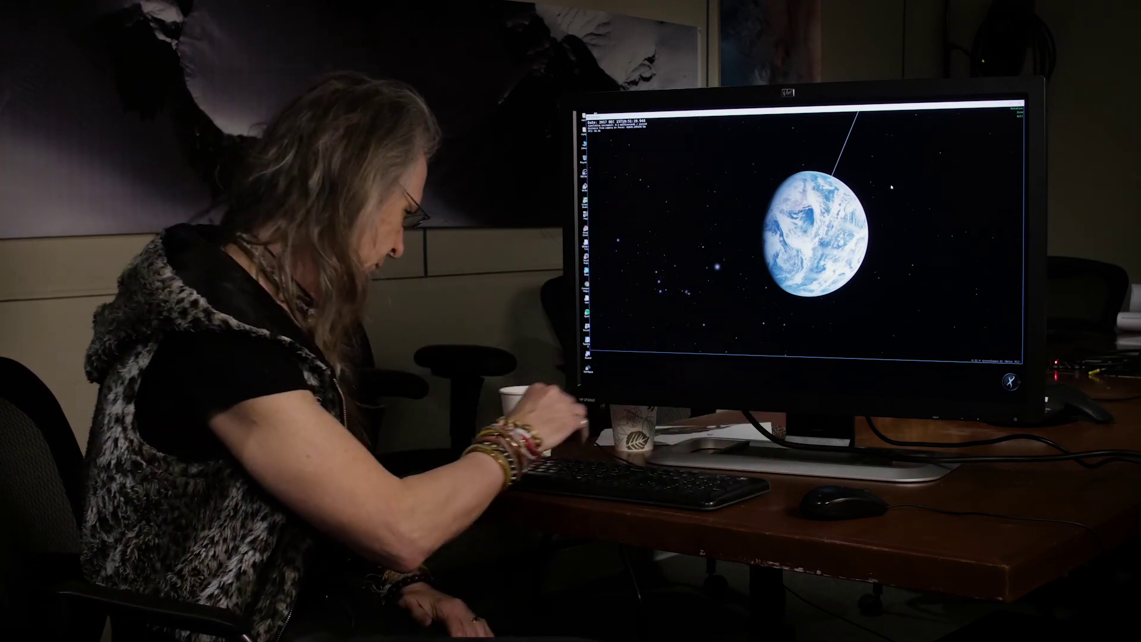
Show the on-screen control panels, and zoom in on, orbit and roll the view of Earth.
key(F1)
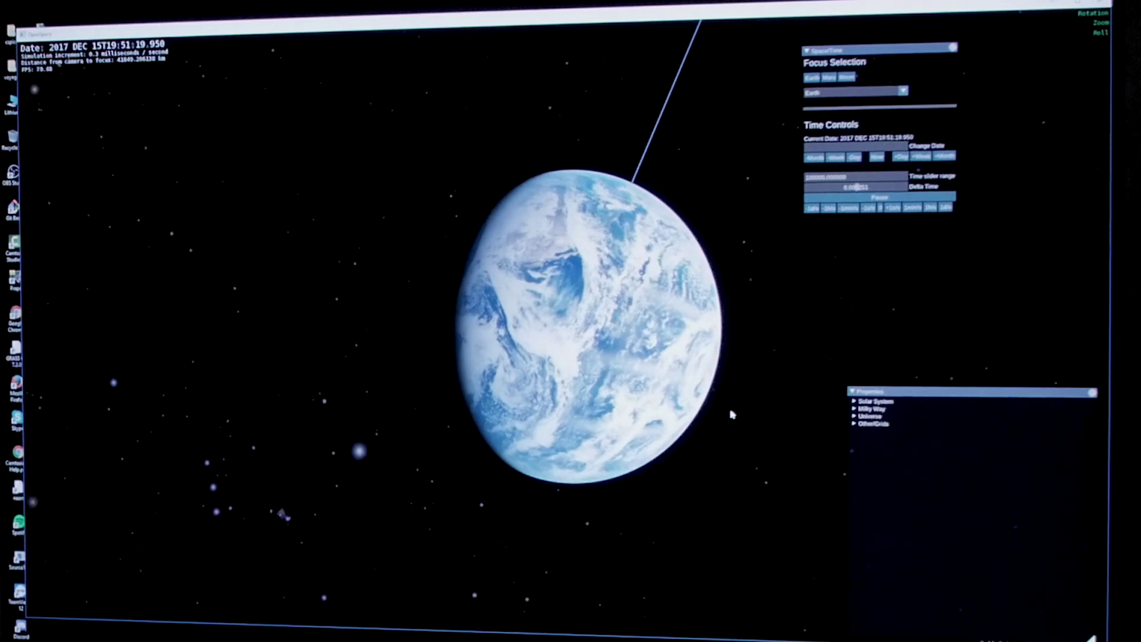
right_drag(741, 452, 775, 425)
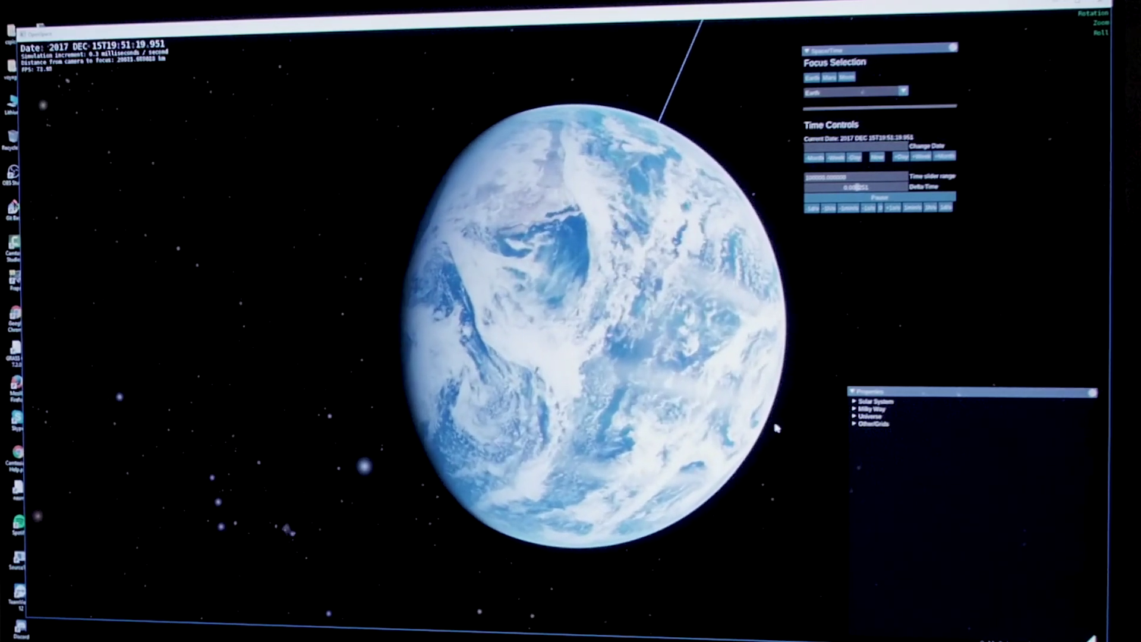
drag(754, 501, 654, 483)
middle_drag(654, 483, 600, 480)
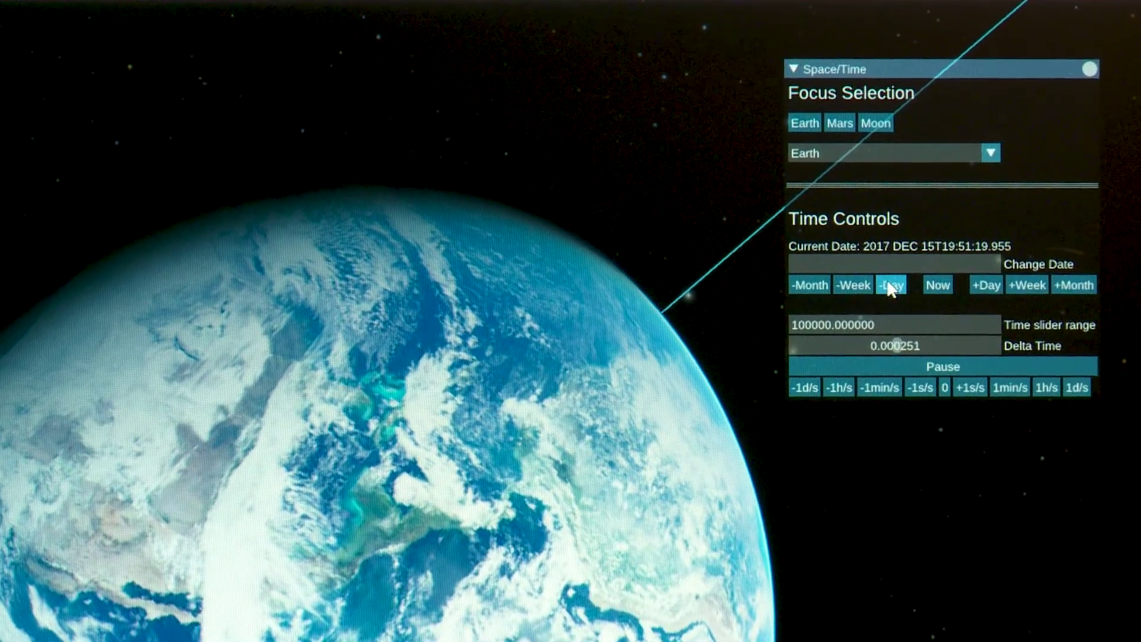
Step the simulation date back one day at a time to 8 December 2017.
click(890, 287)
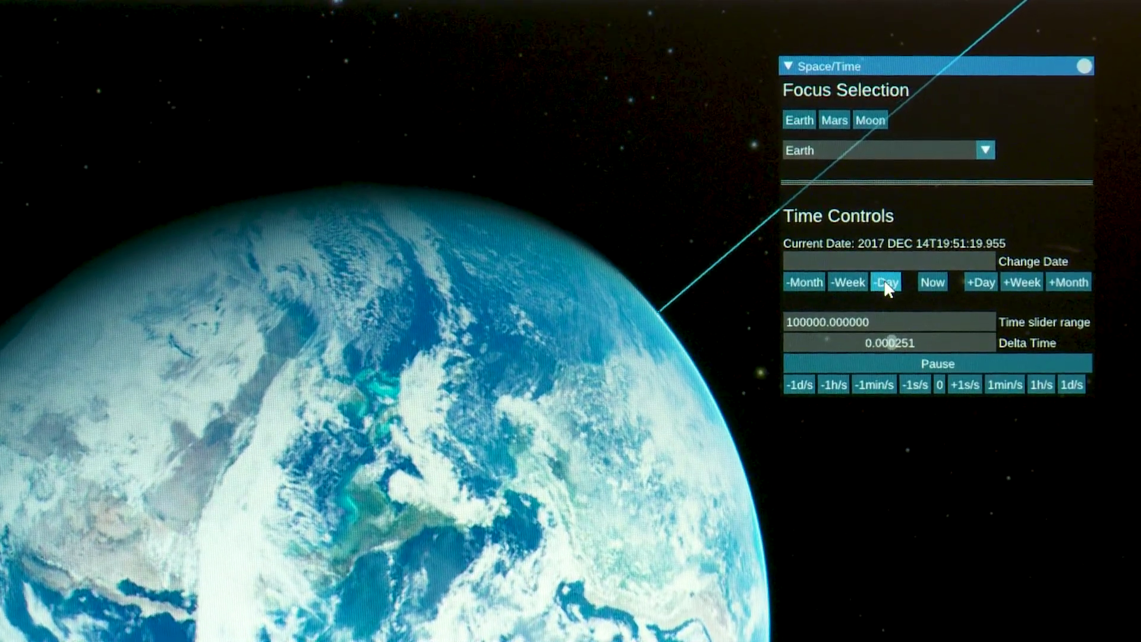
click(888, 287)
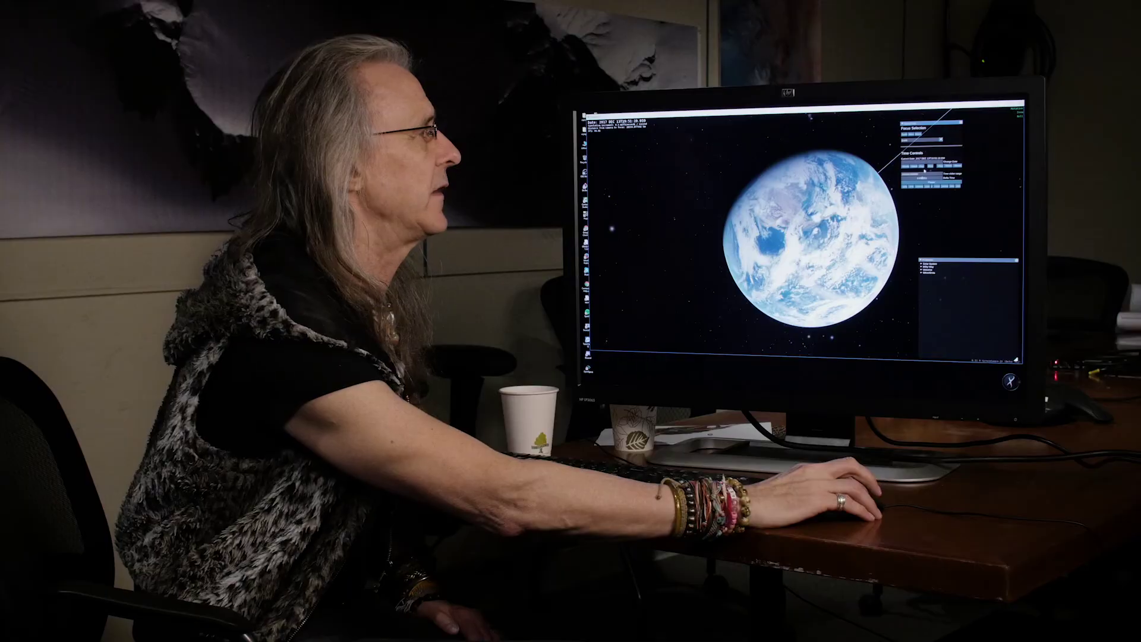
click(922, 167)
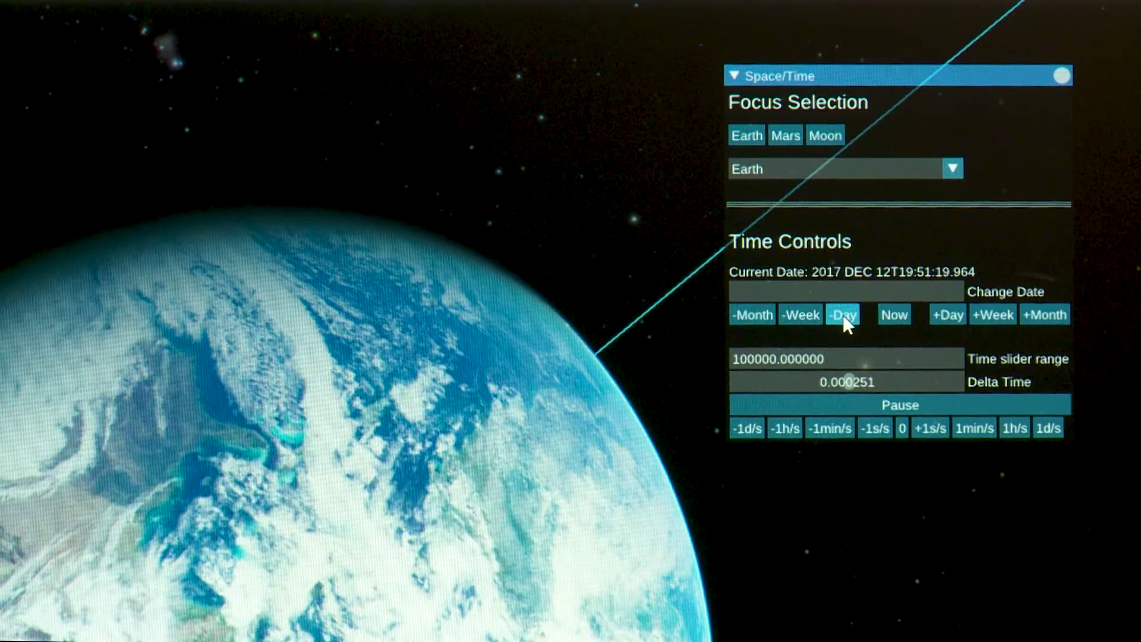
click(840, 315)
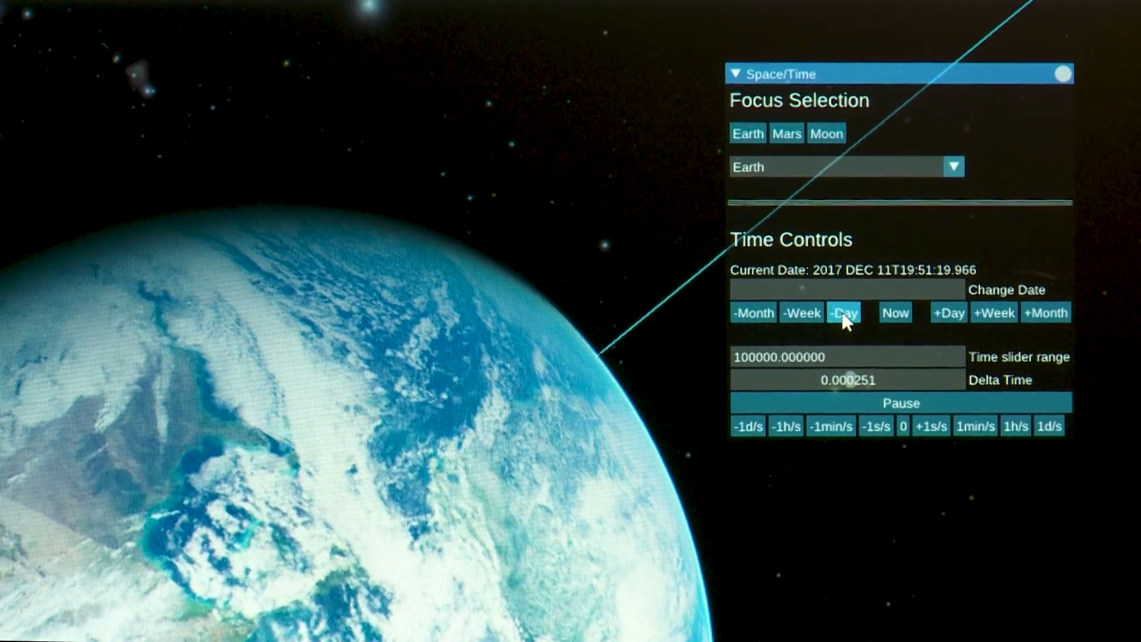
click(844, 313)
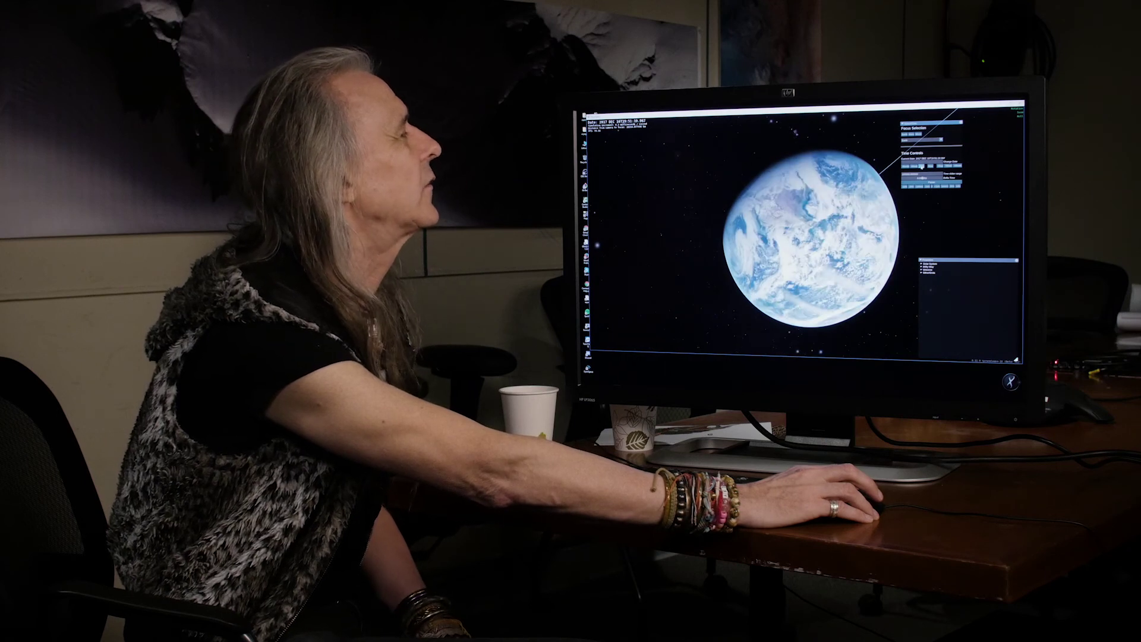
click(921, 166)
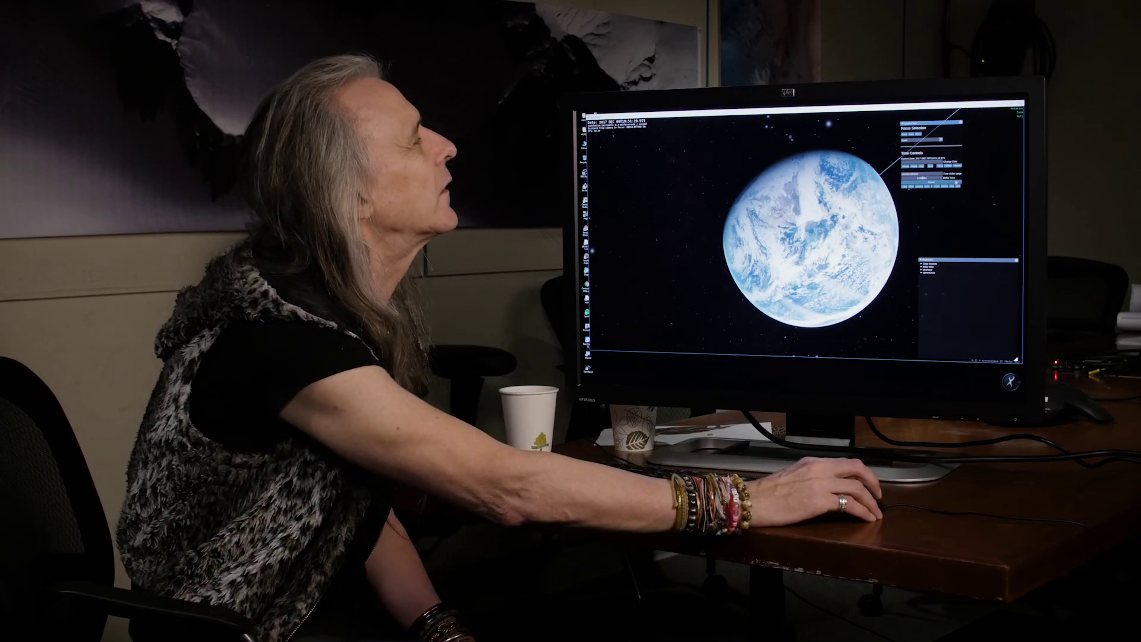
click(922, 167)
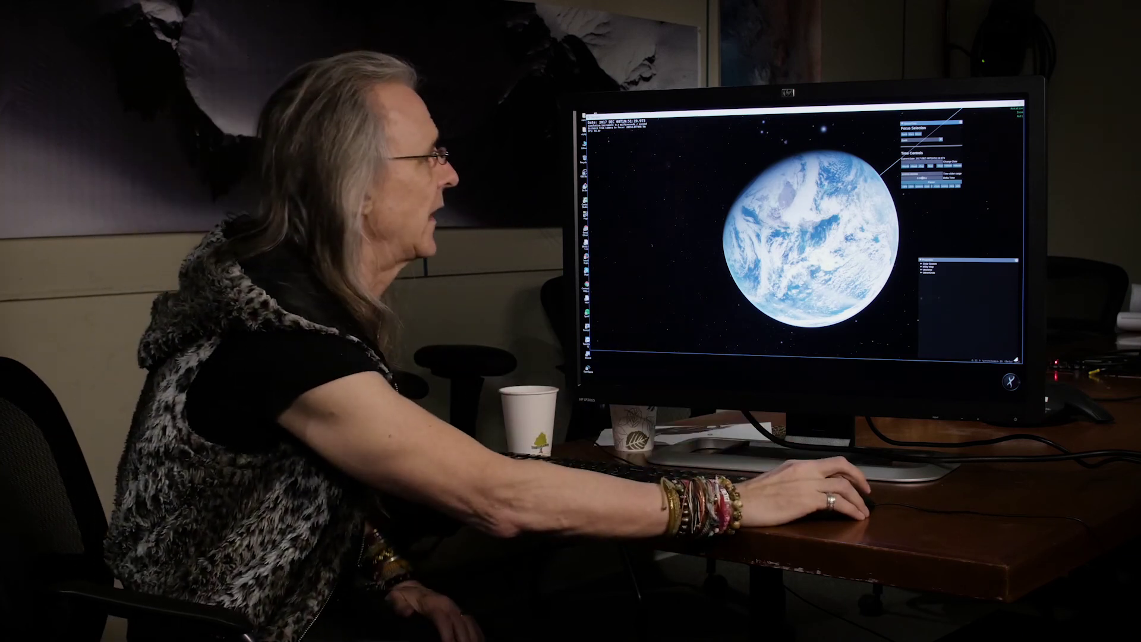
Orbit the camera around to Earth's night side and hide the orbit trails.
drag(785, 275, 834, 268)
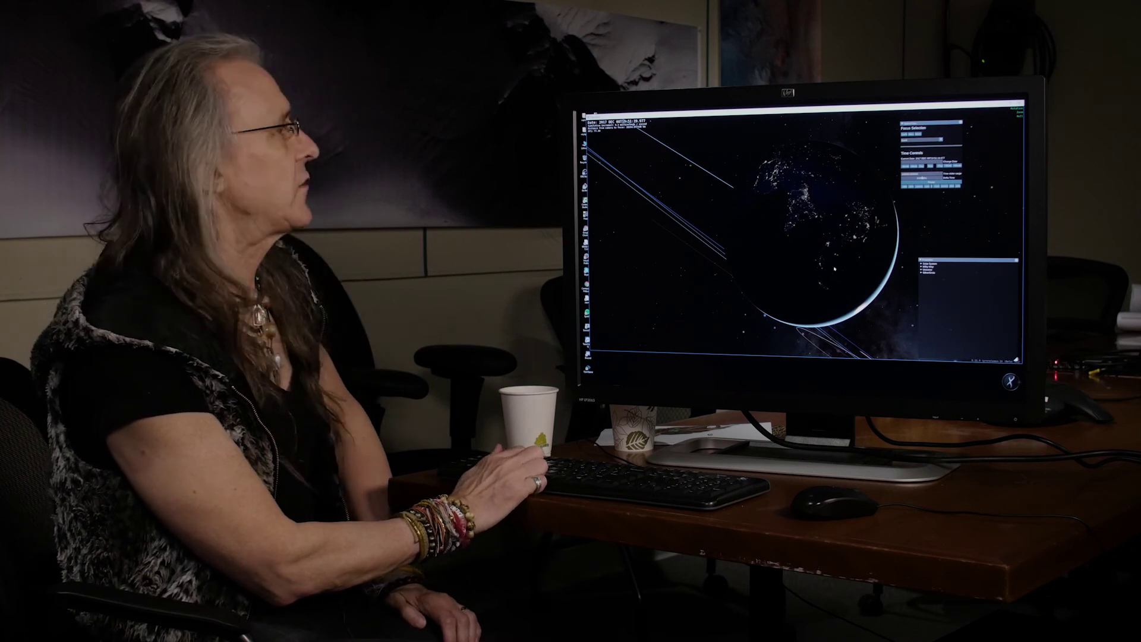
key(h)
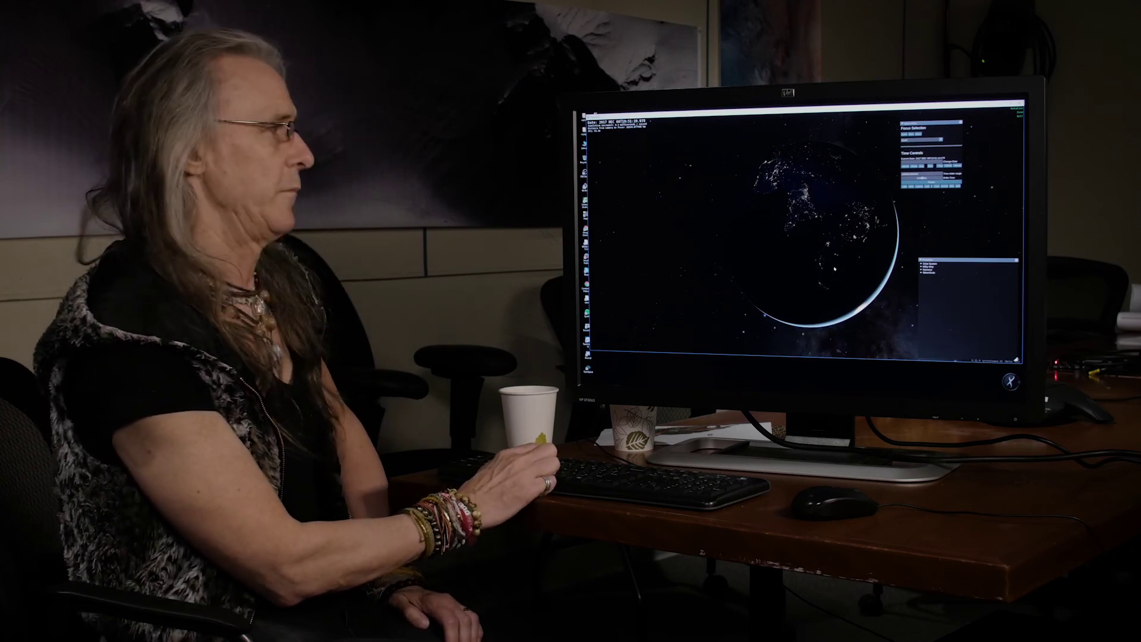
key(h)
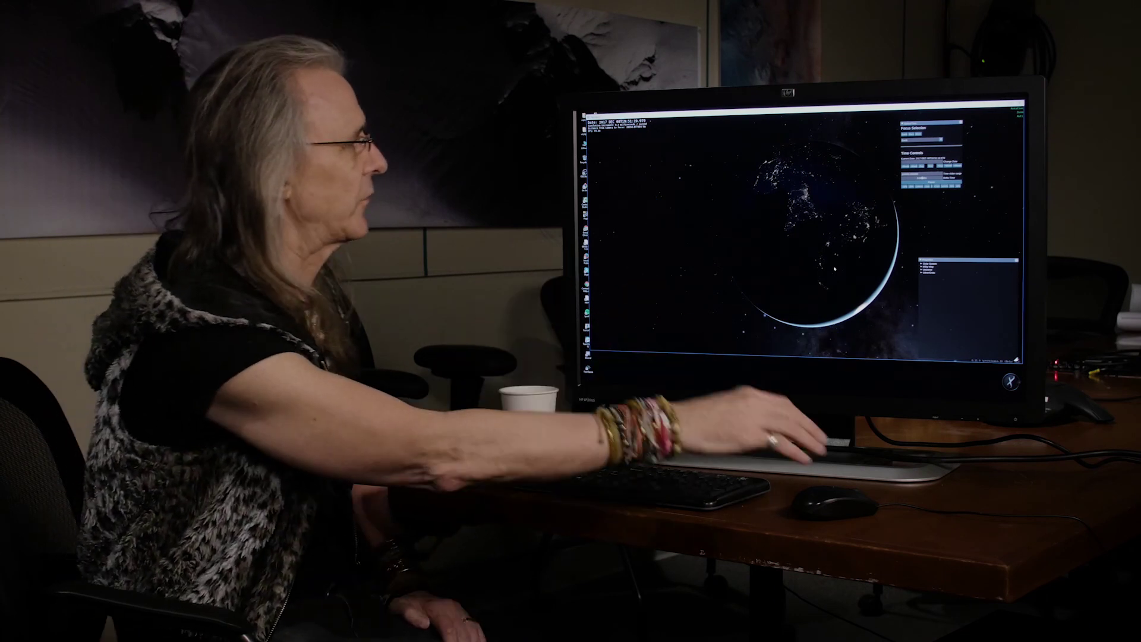
Orbit slightly around Earth's night side to bring the Sun into view beyond the planet's edge.
drag(814, 225, 826, 245)
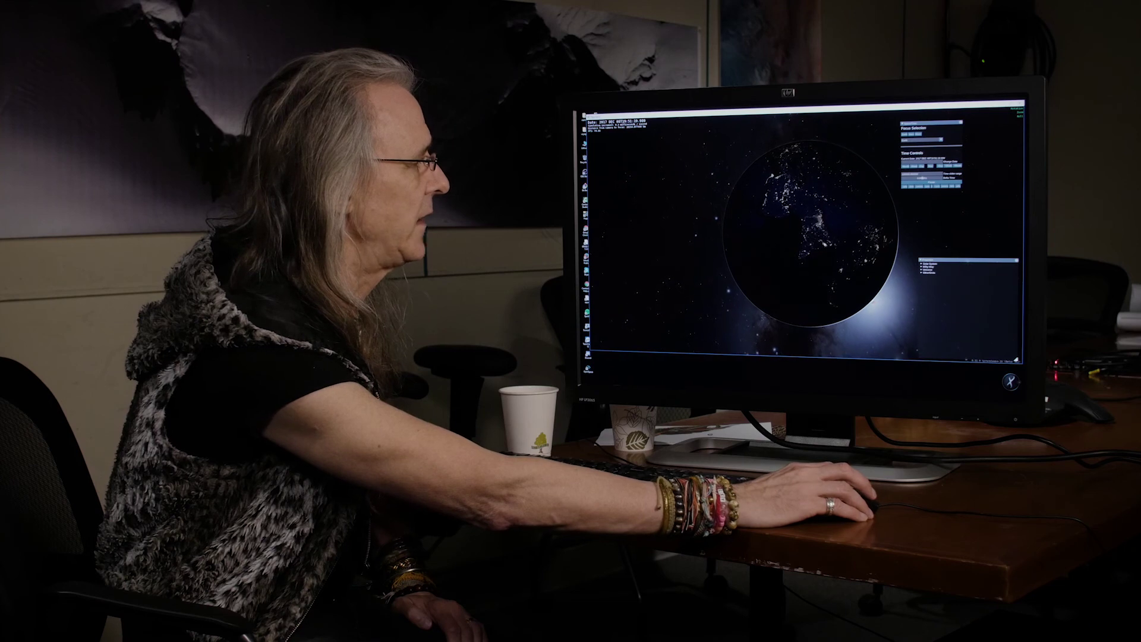
drag(821, 242, 823, 243)
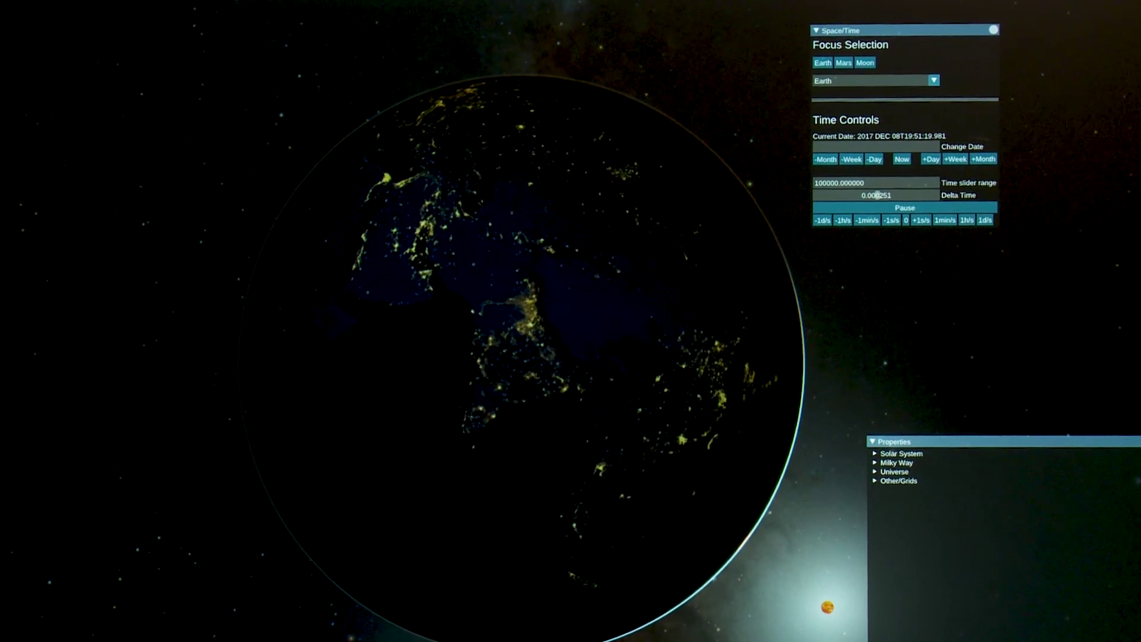
drag(801, 641, 815, 630)
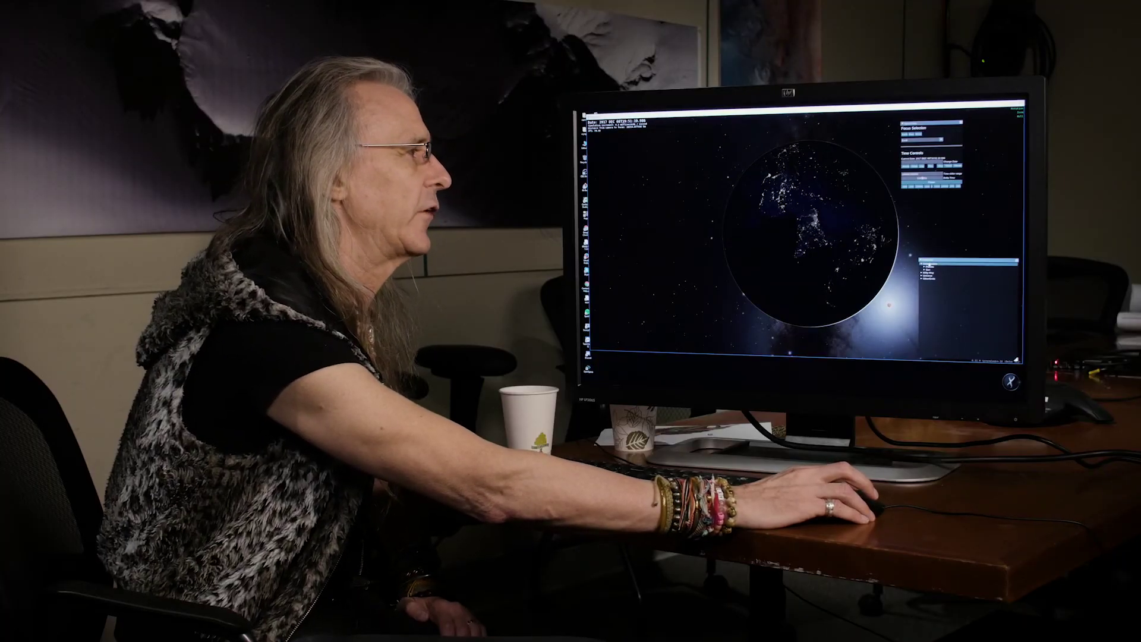
Disable the Sun's renderable in the Solar System properties so that the Sun's disc is hidden.
click(923, 266)
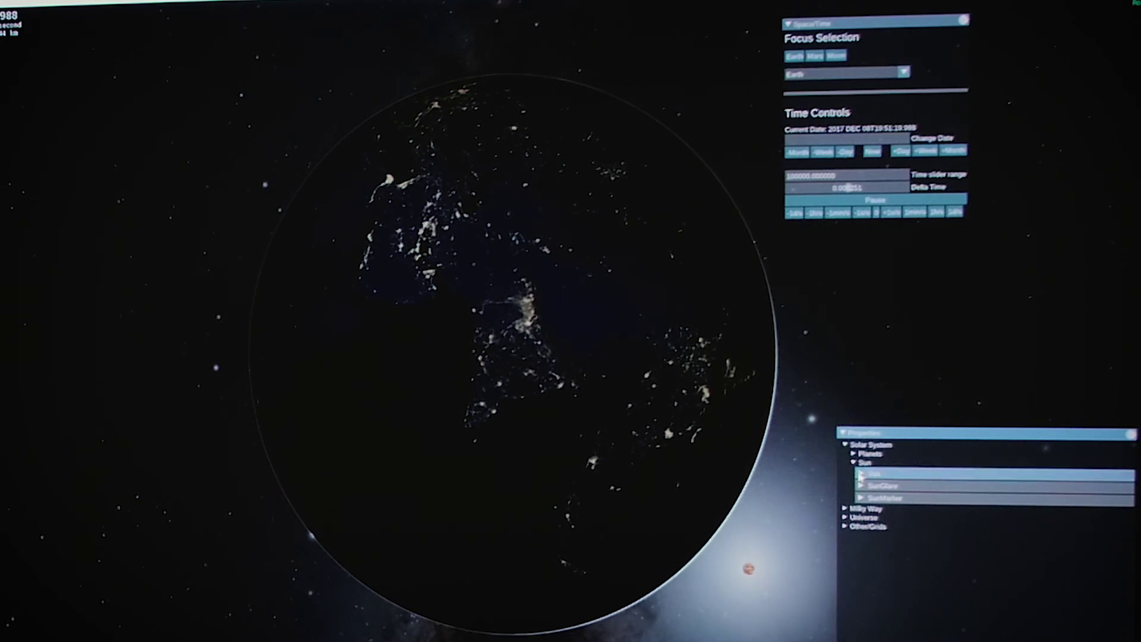
click(860, 475)
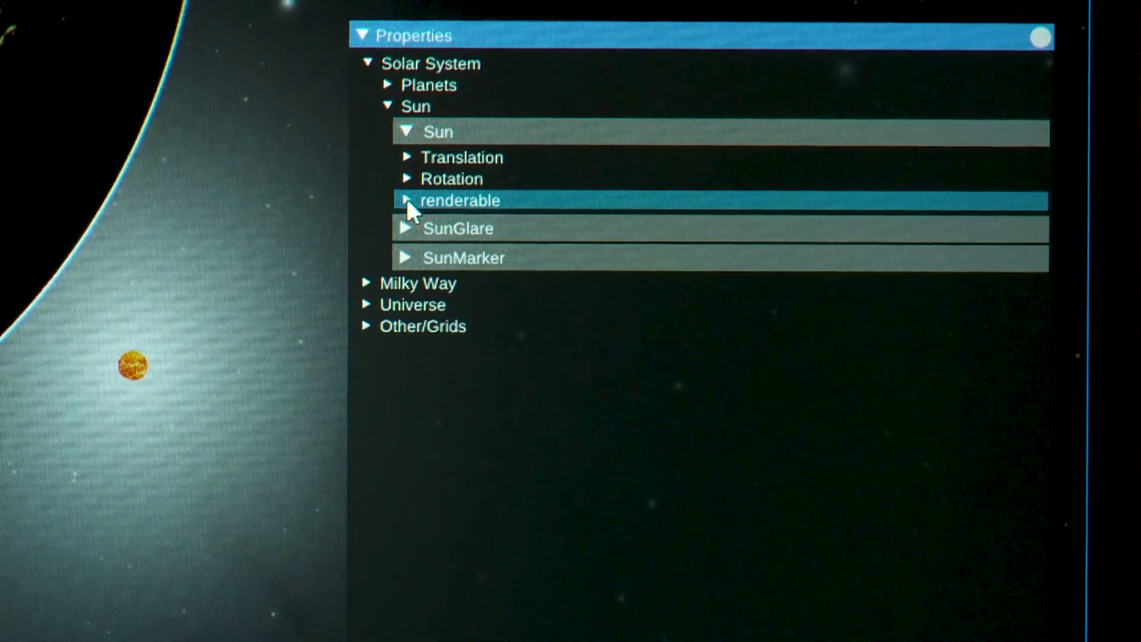
click(407, 200)
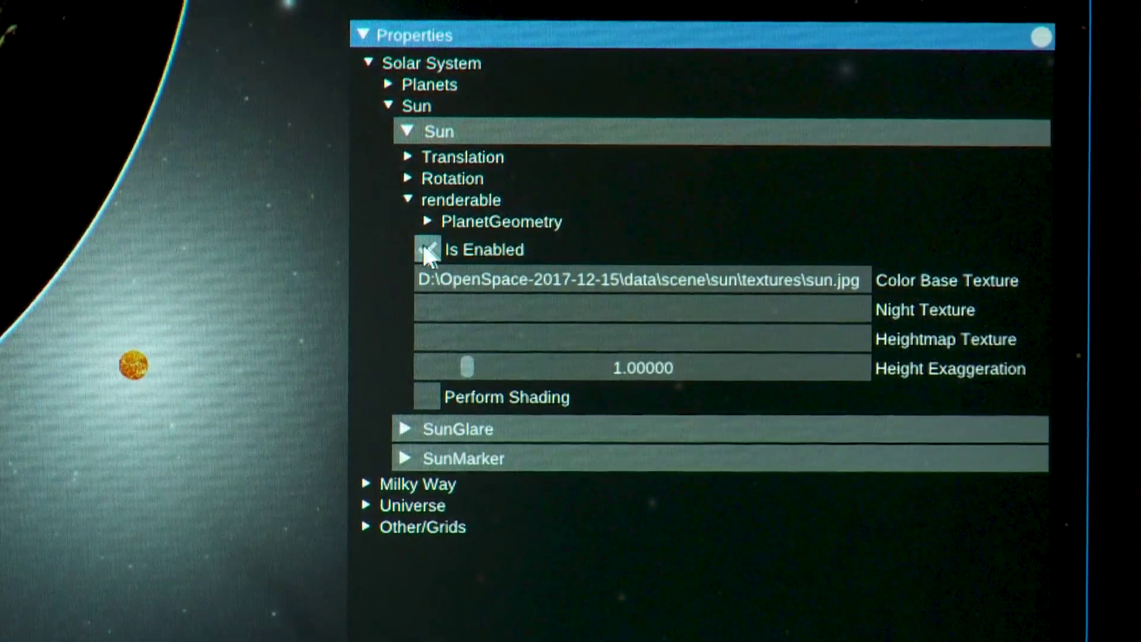
mouse_move(424, 244)
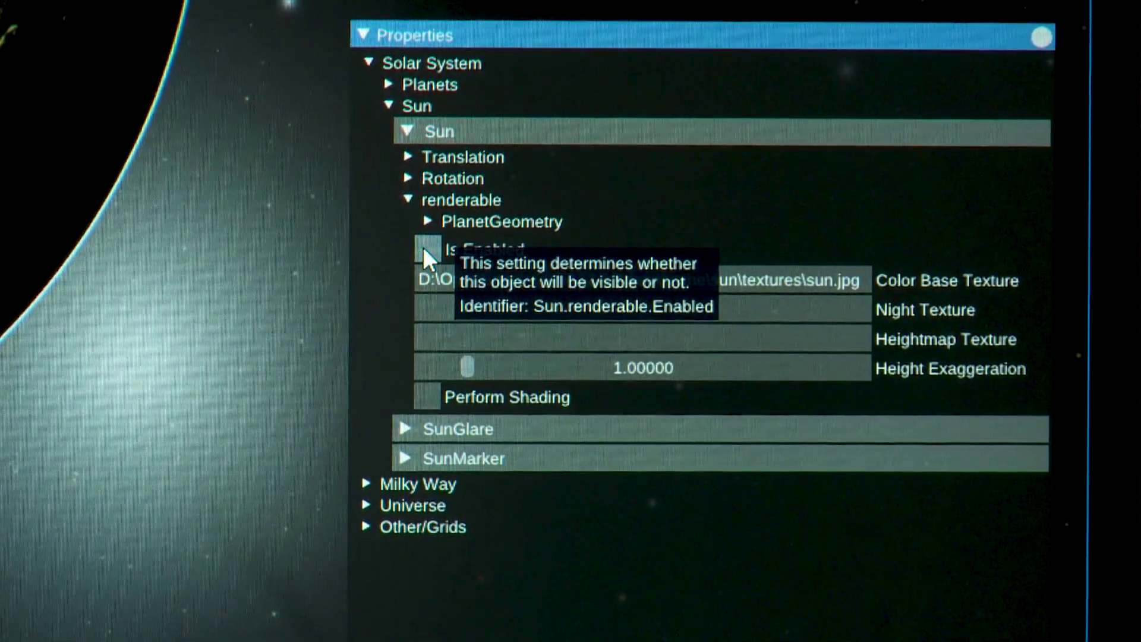
click(424, 249)
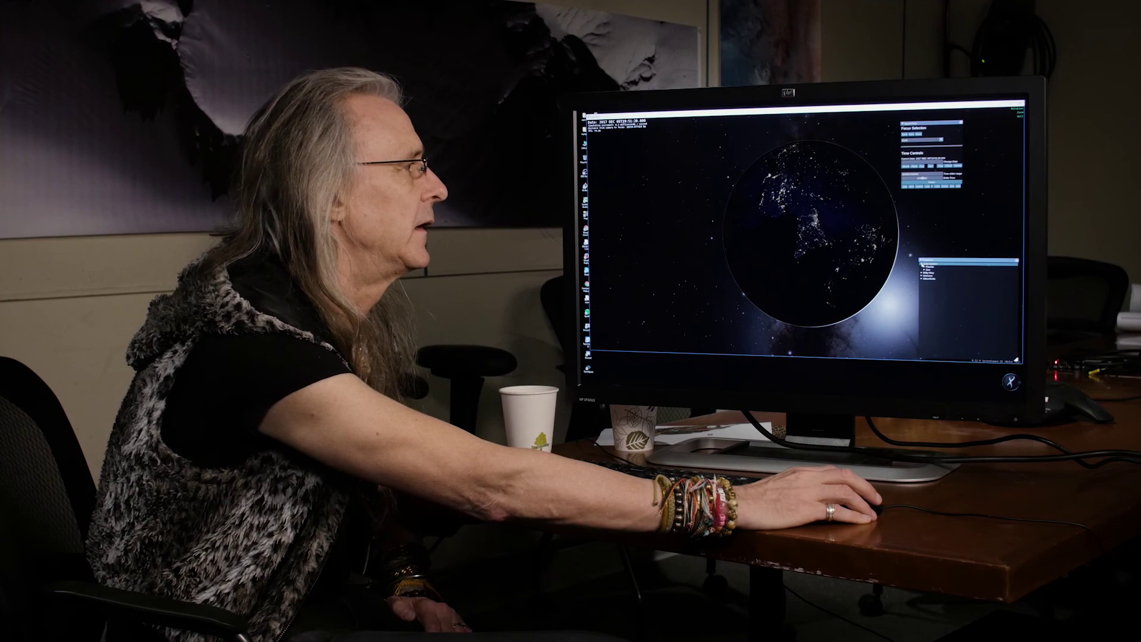
Adjust the view of Earth and examine the scene objects listed for Jupiter and its moons.
drag(841, 252, 901, 277)
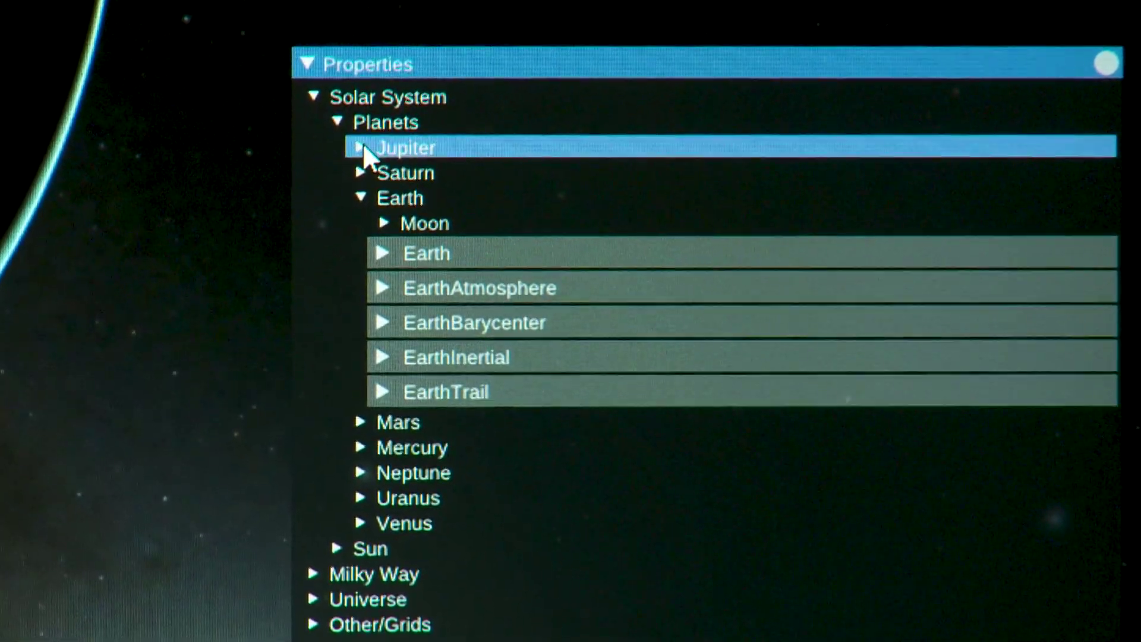
click(363, 148)
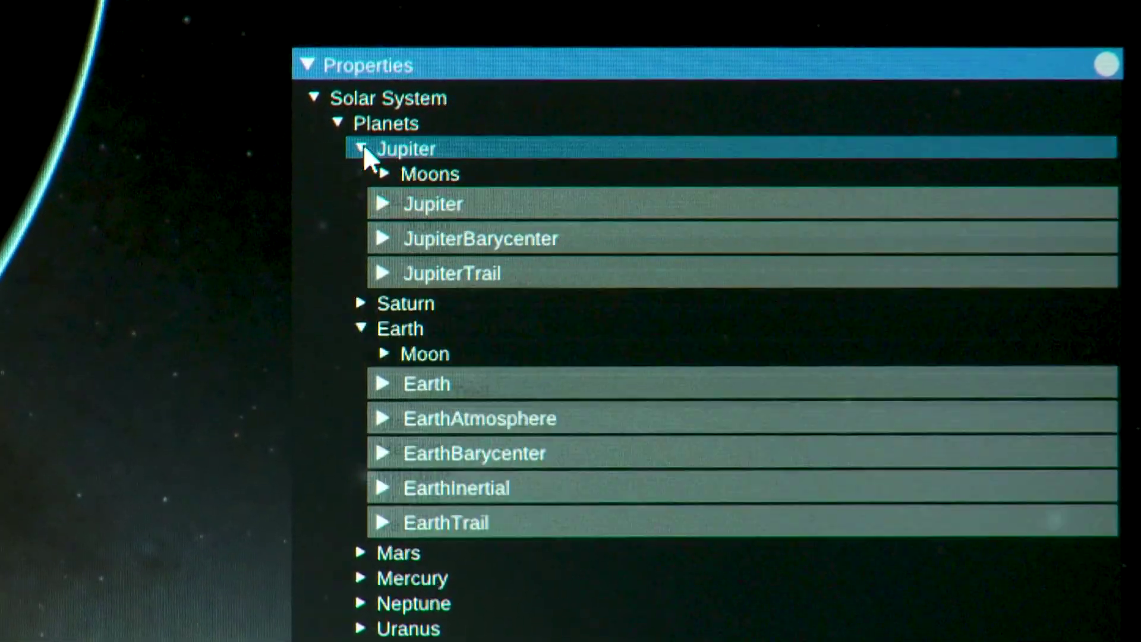
click(384, 172)
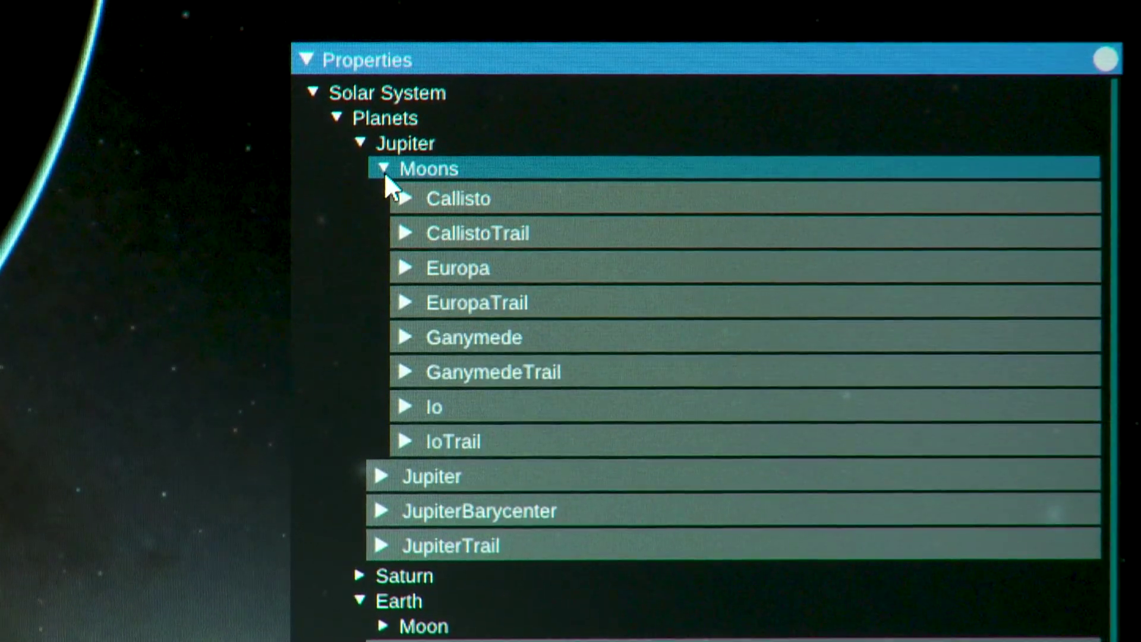
click(383, 168)
click(359, 142)
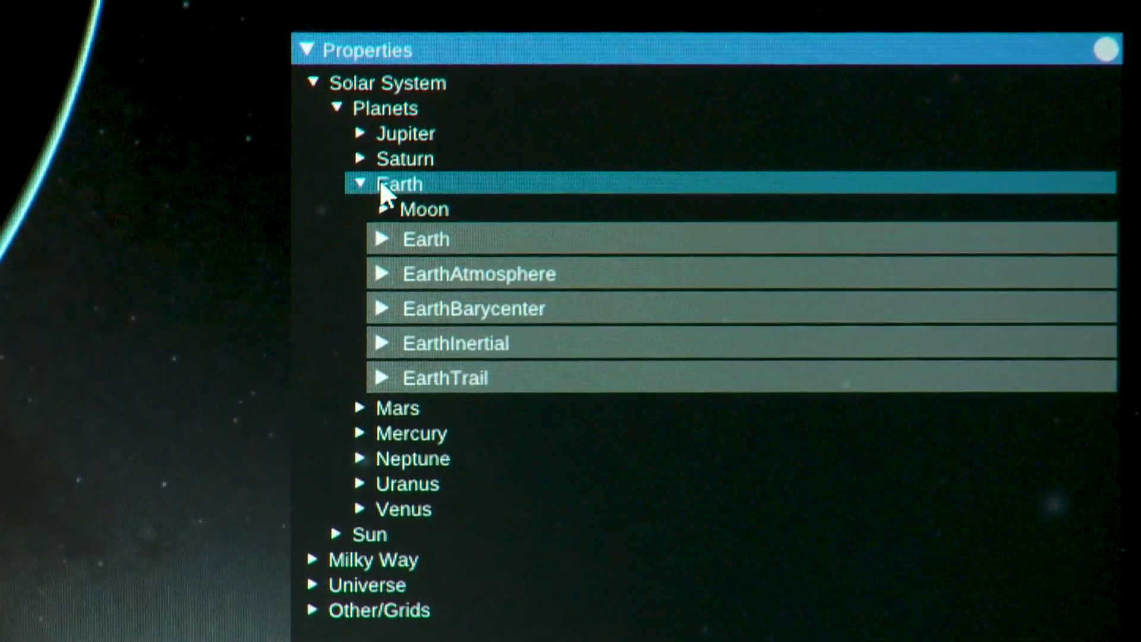
Expand Earth's RenderableGlobe properties down to its NightLayers, repositioning the properties window for room.
click(379, 237)
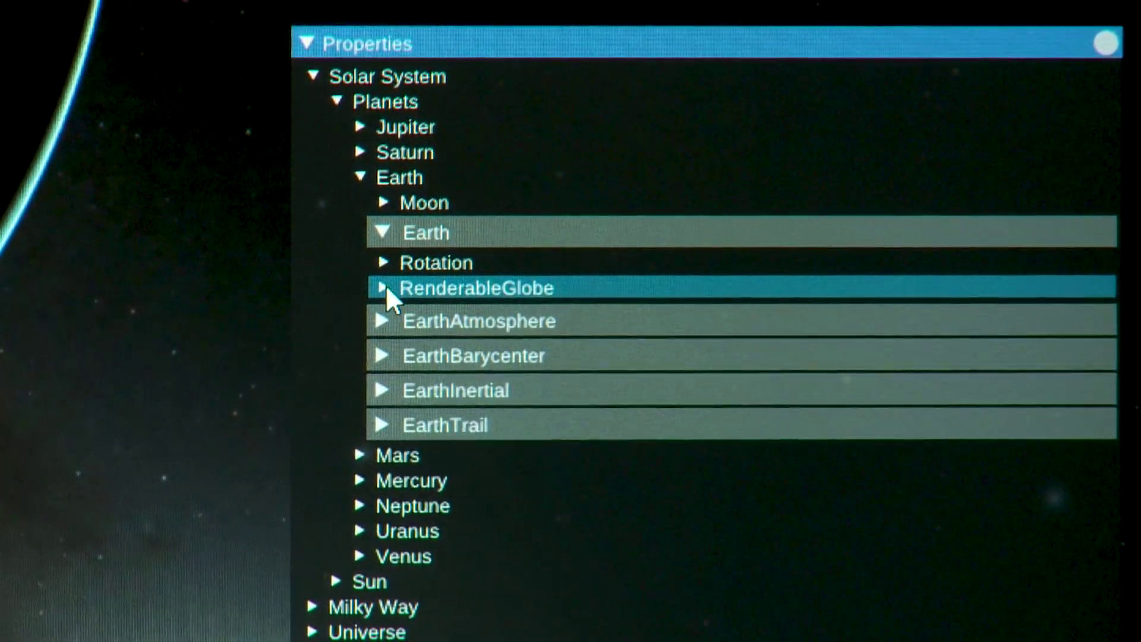
click(385, 287)
drag(459, 47, 361, 0)
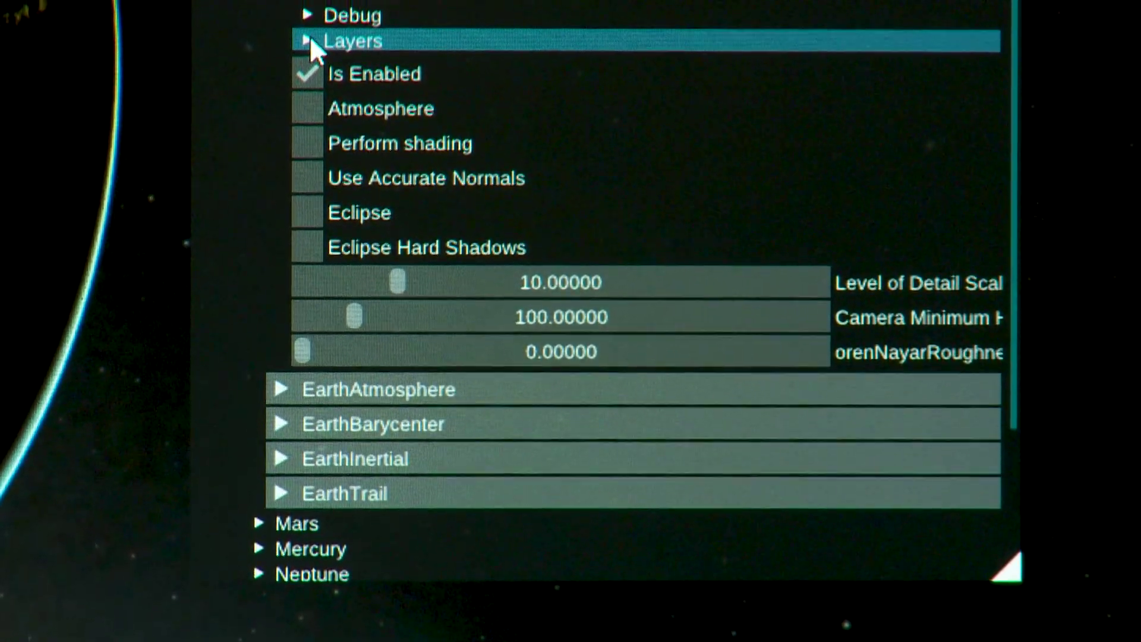
click(307, 25)
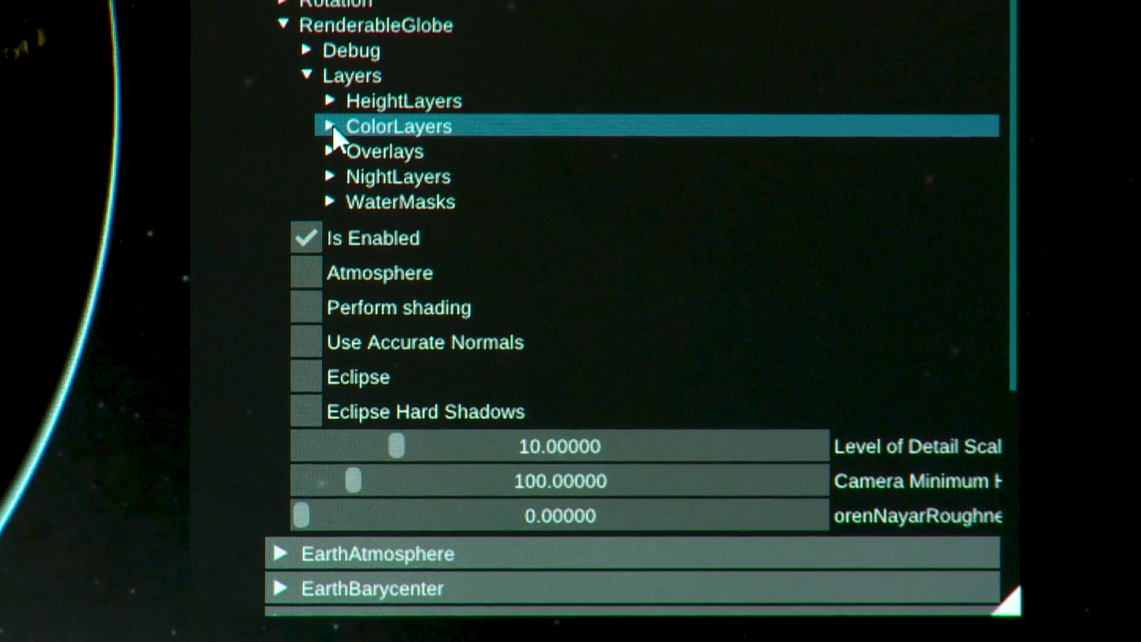
click(333, 175)
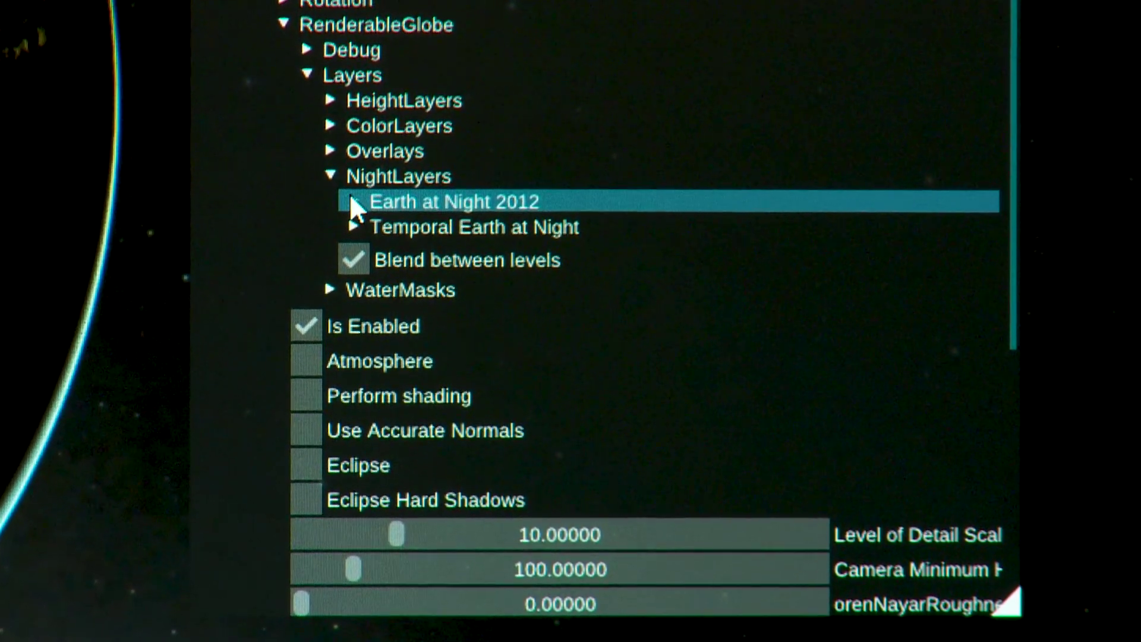
Inspect the settings of the Earth at Night 2012 layer and enable the Temporal Earth at Night layer.
click(351, 200)
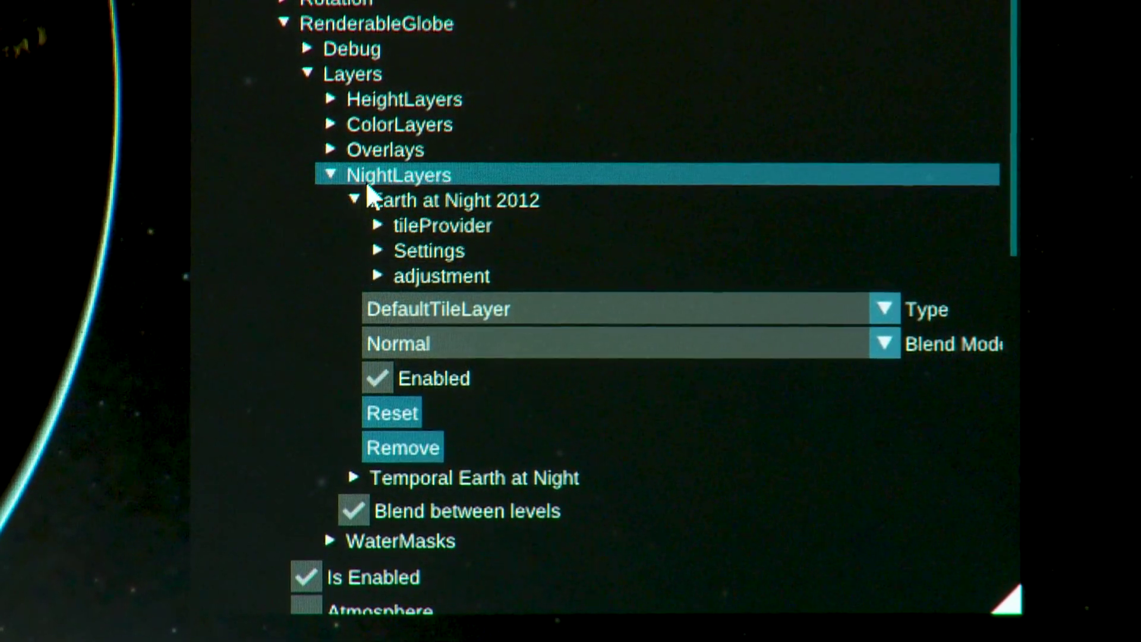
click(358, 204)
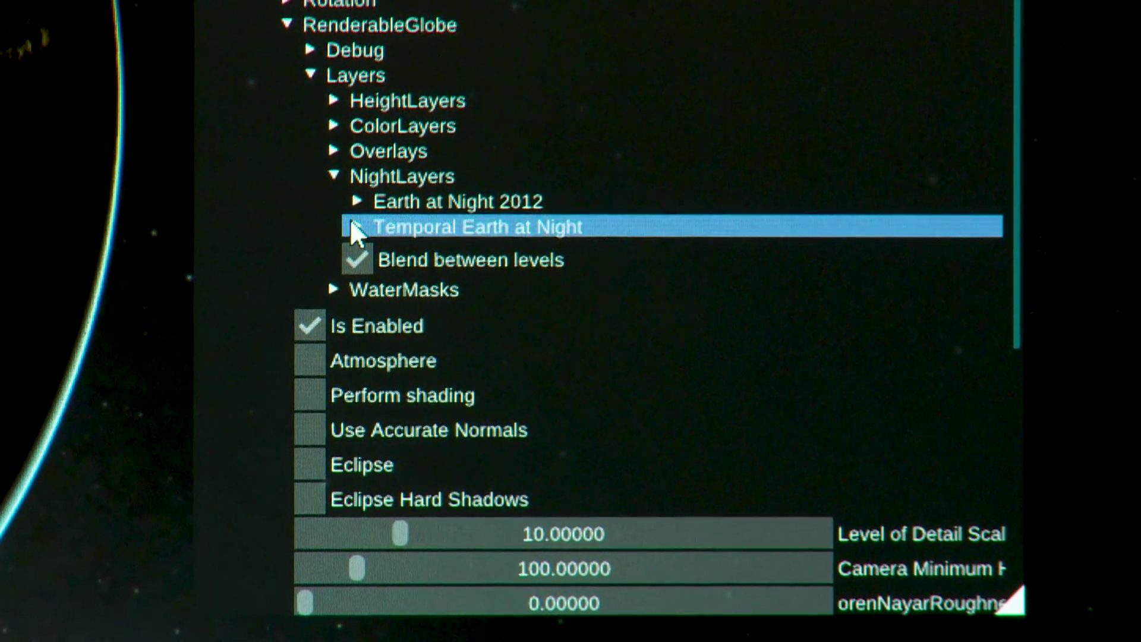
click(354, 228)
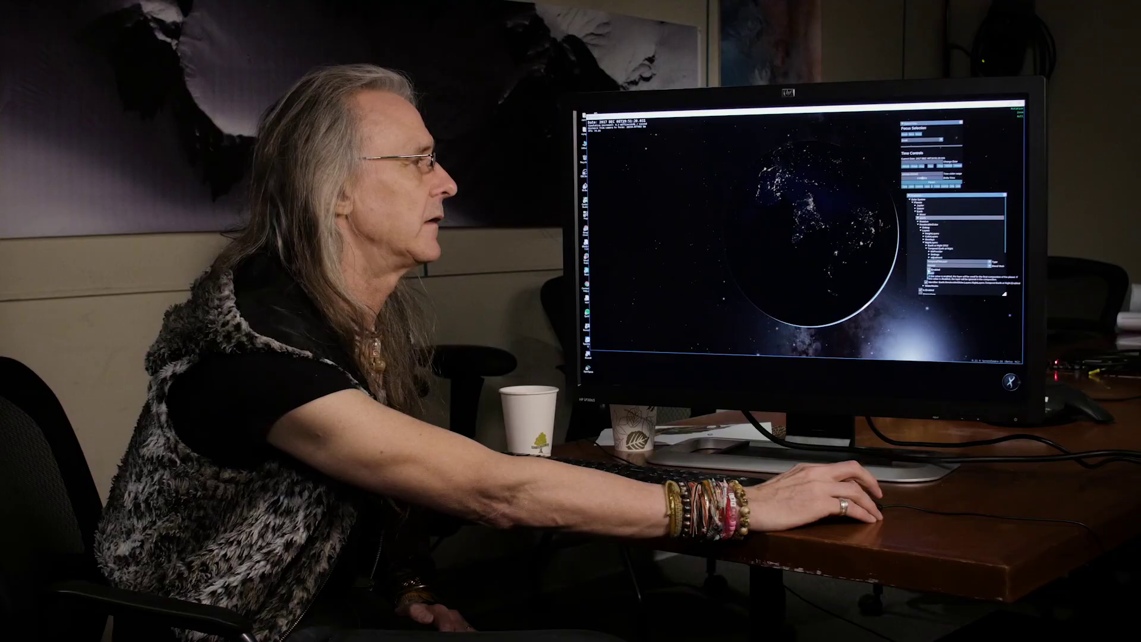
click(930, 271)
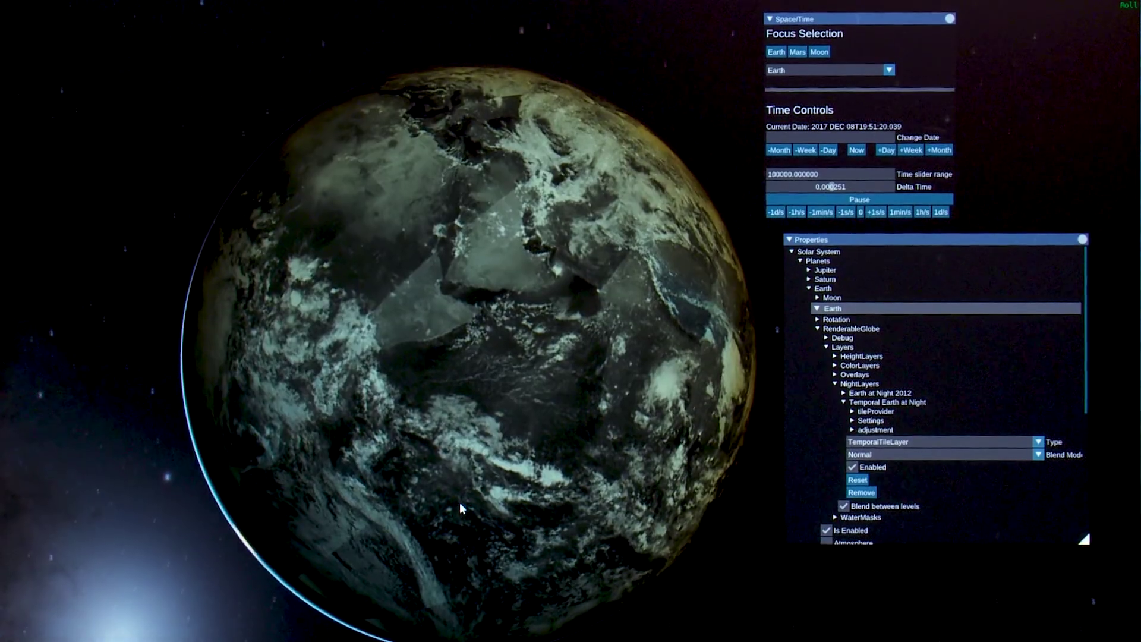
Set the Level of Detail Scale Factor of Earth's RenderableGlobe to about 25.13.
drag(459, 502, 586, 480)
right_drag(584, 476, 575, 384)
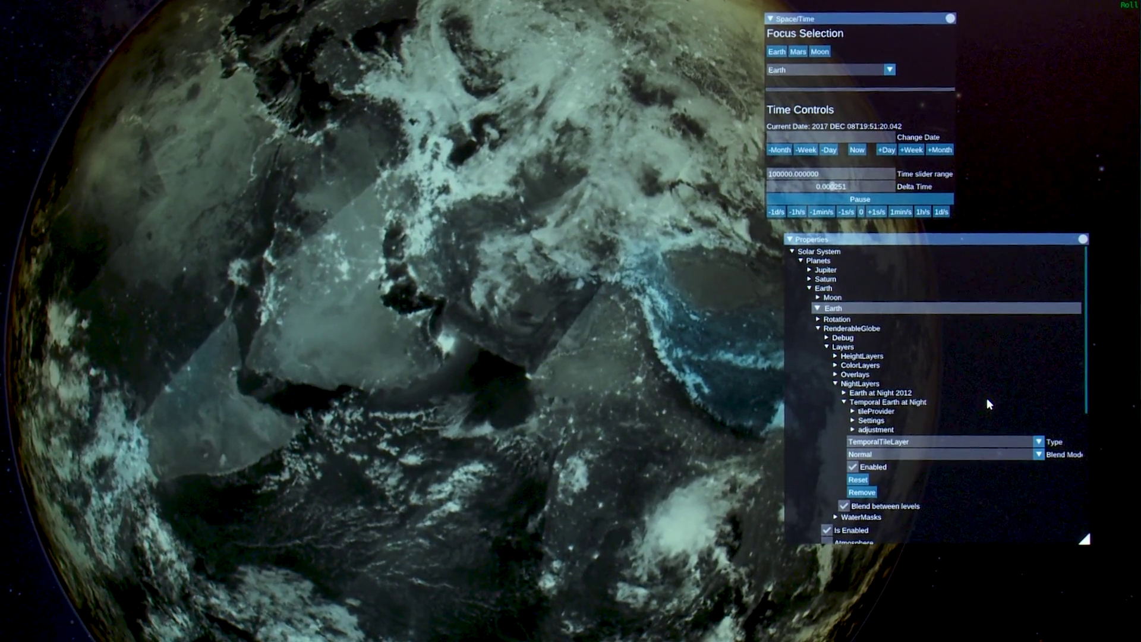
scroll(987, 403, down, 3)
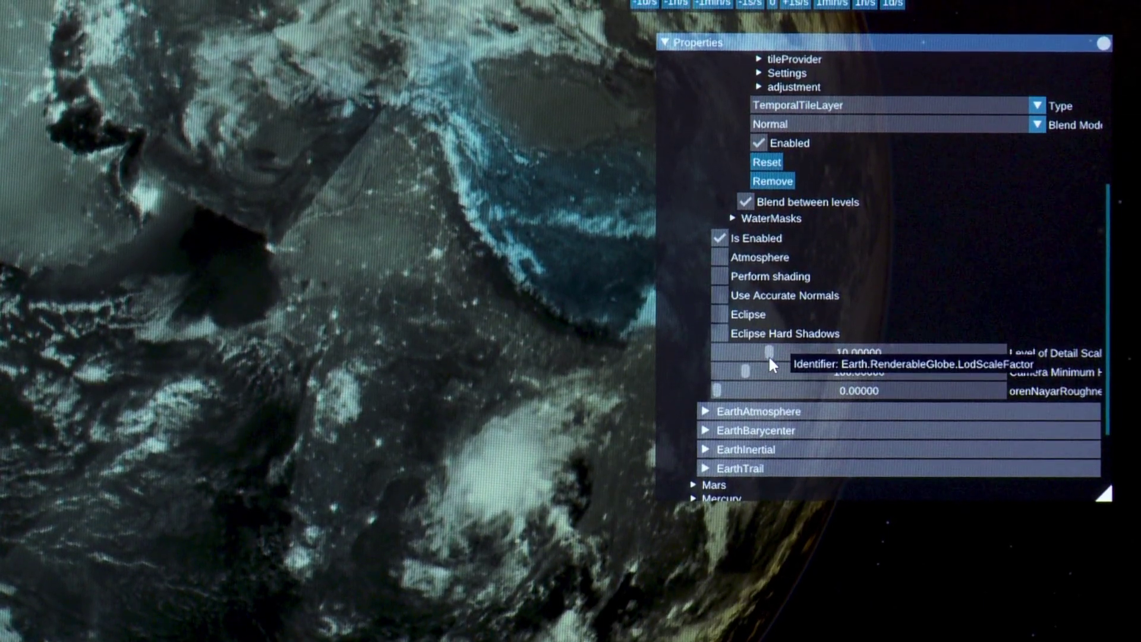
drag(770, 353, 1000, 352)
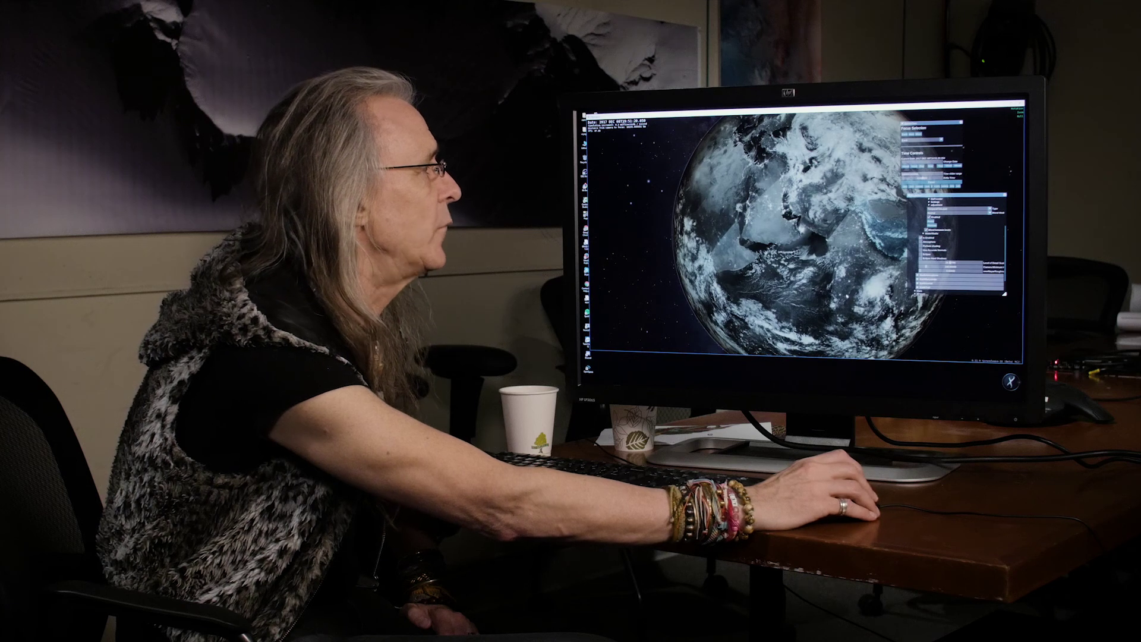
Examine the night lights around India and the Himalayas up close, and return to a view of the whole night side.
scroll(818, 238, up, 2)
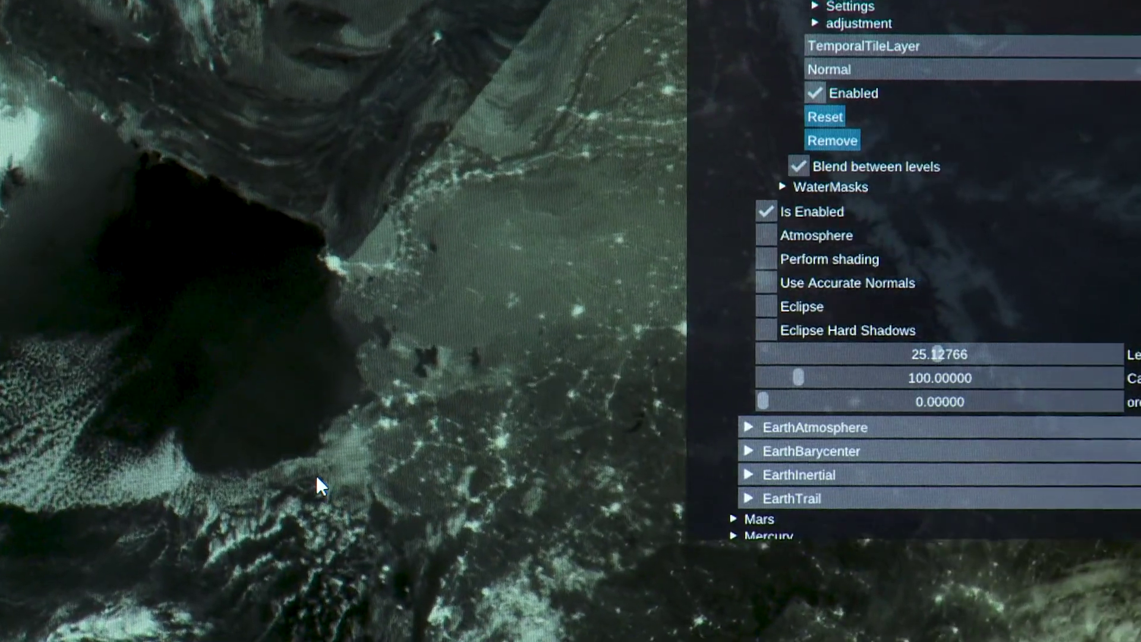
scroll(317, 478, up, 3)
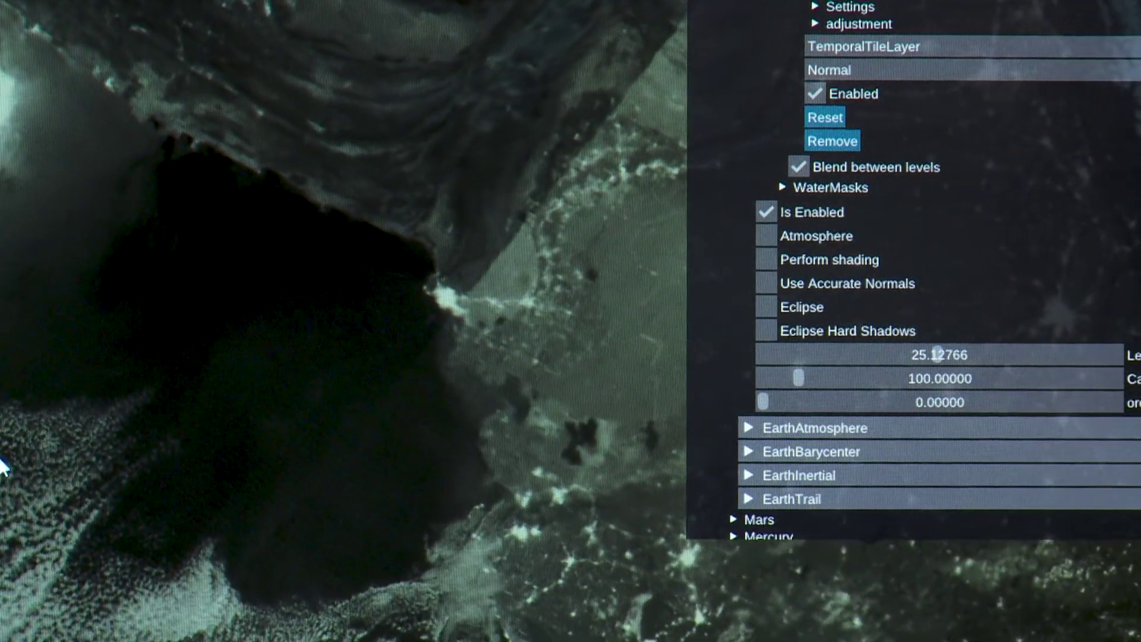
drag(297, 469, 226, 481)
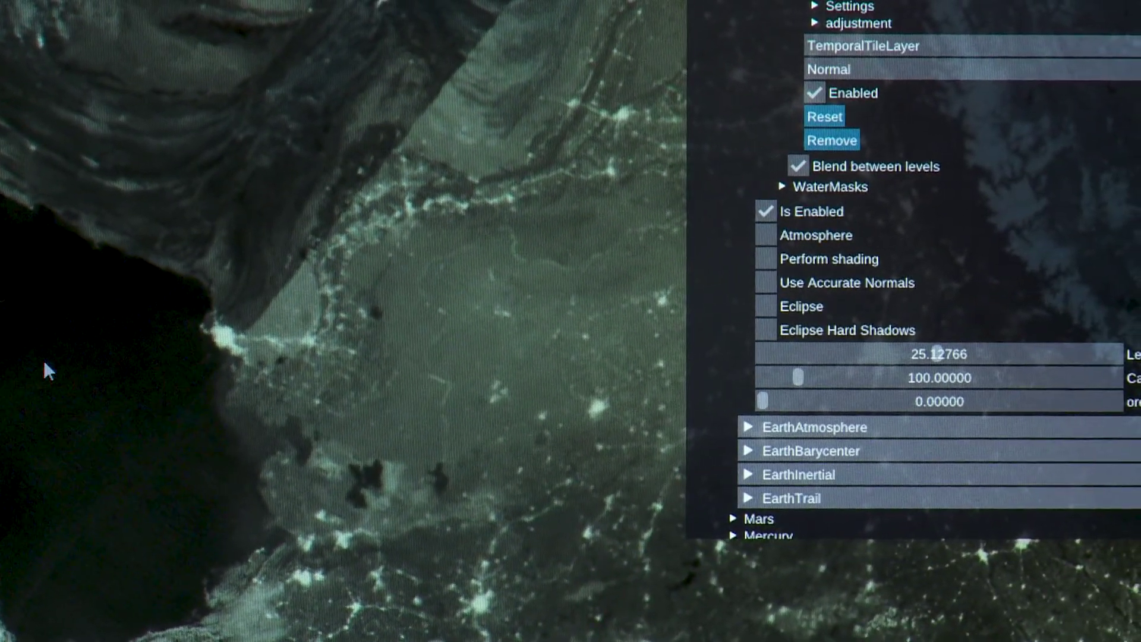
drag(44, 360, 45, 227)
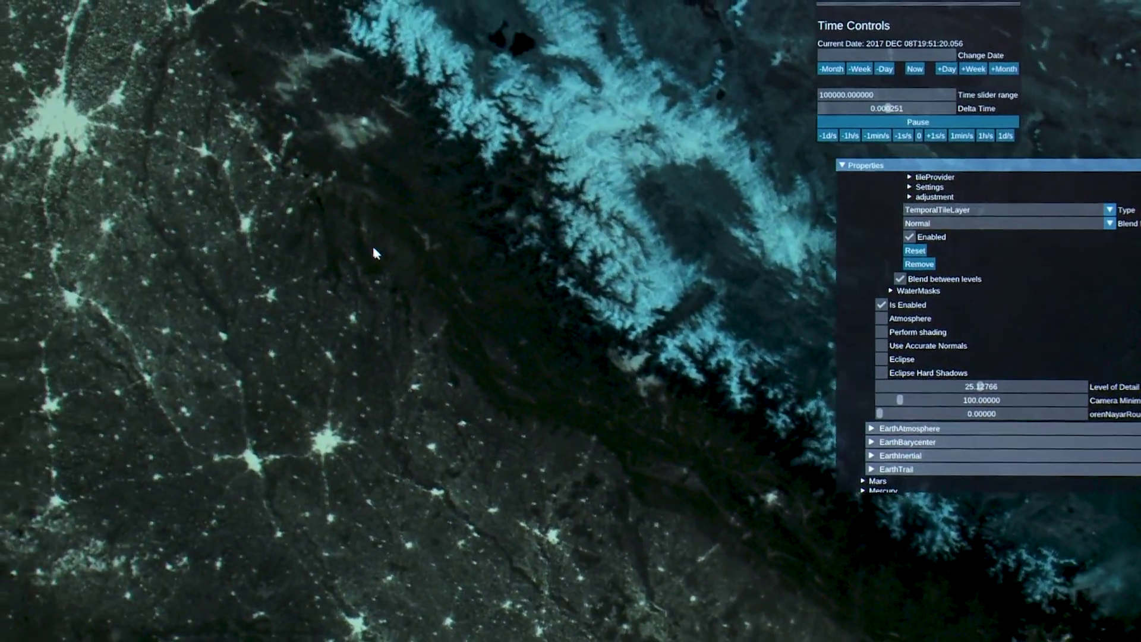
scroll(465, 296, up, 5)
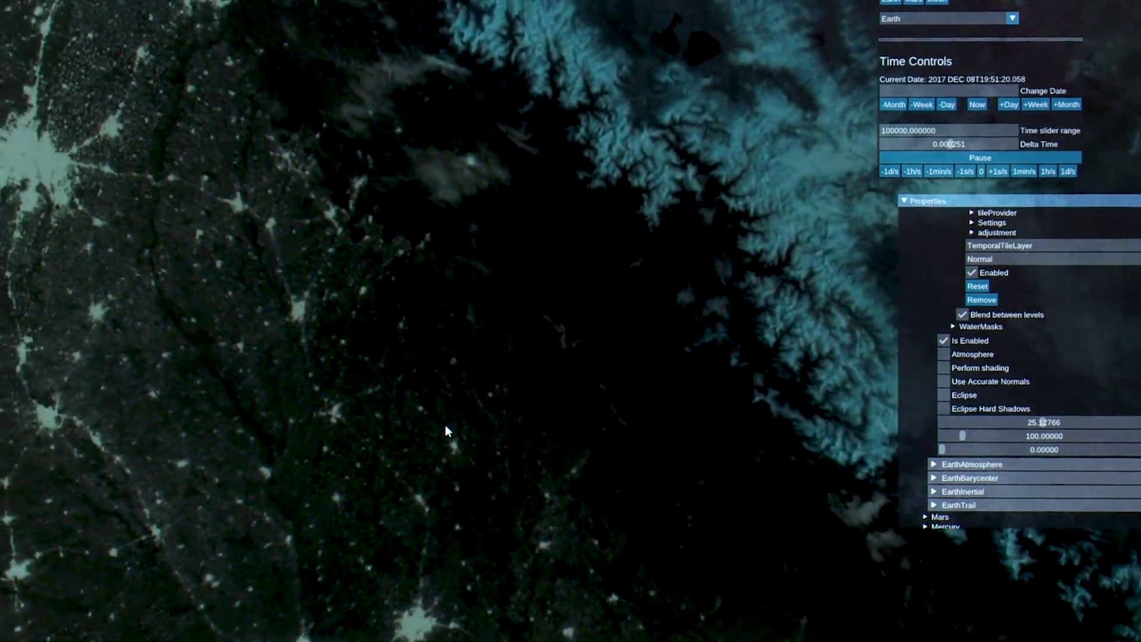
scroll(446, 427, down, 5)
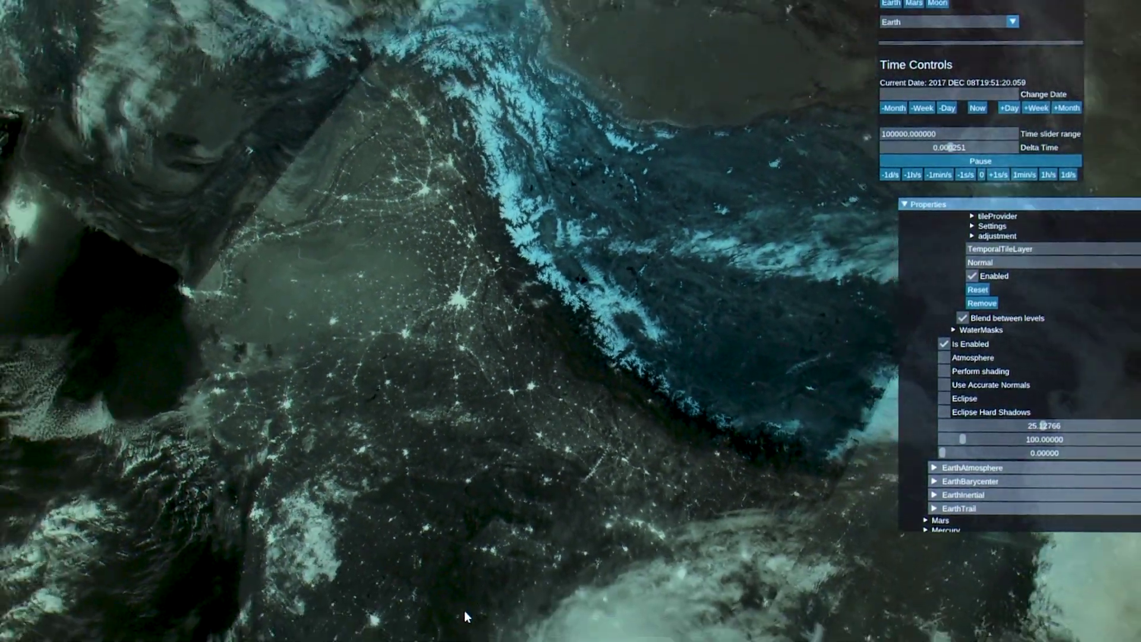
right_drag(465, 612, 467, 618)
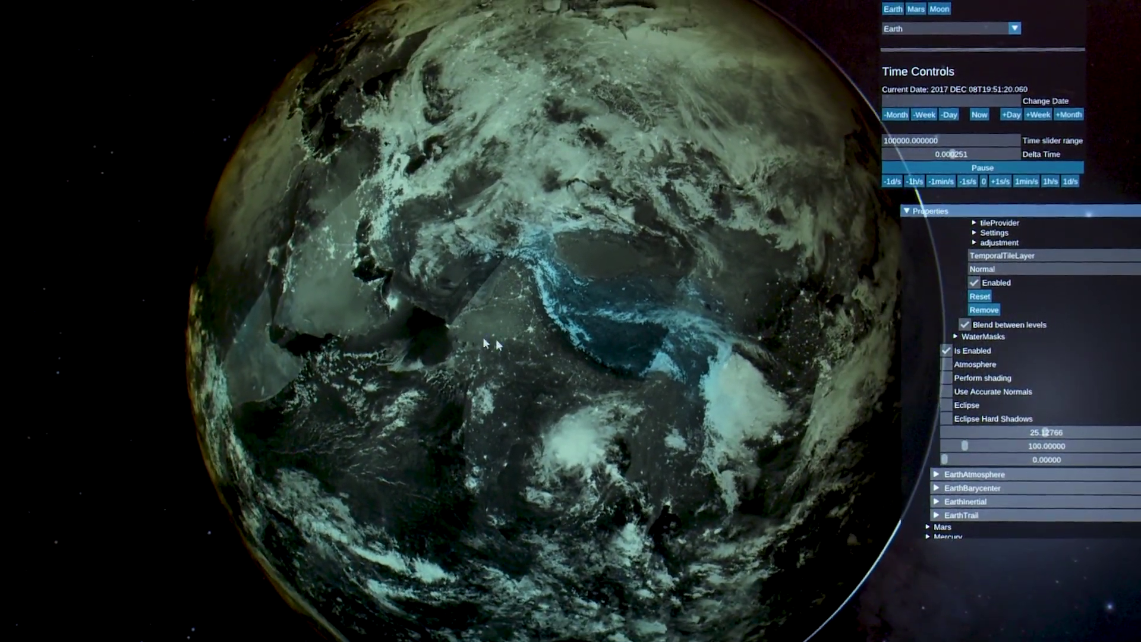
drag(513, 350, 401, 225)
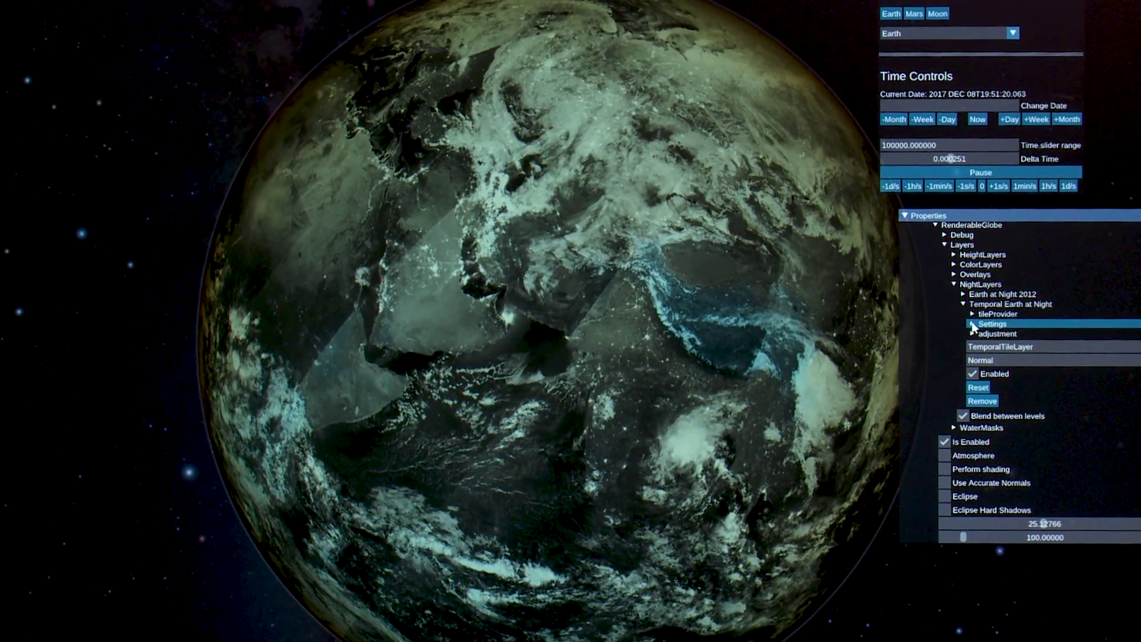
In the Temporal Earth at Night layer's settings, set Gamma to about 1.69 and Multiplier to about 0.49.
click(973, 326)
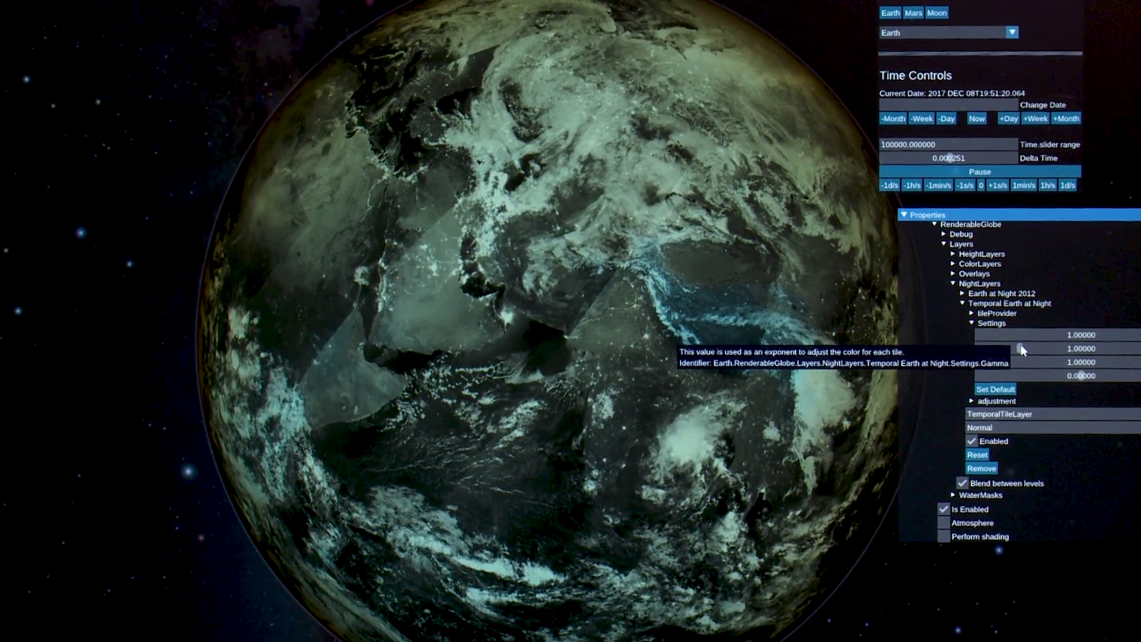
mouse_move(1021, 349)
mouse_down()
mouse_move(1033, 351)
mouse_move(1022, 356)
mouse_up()
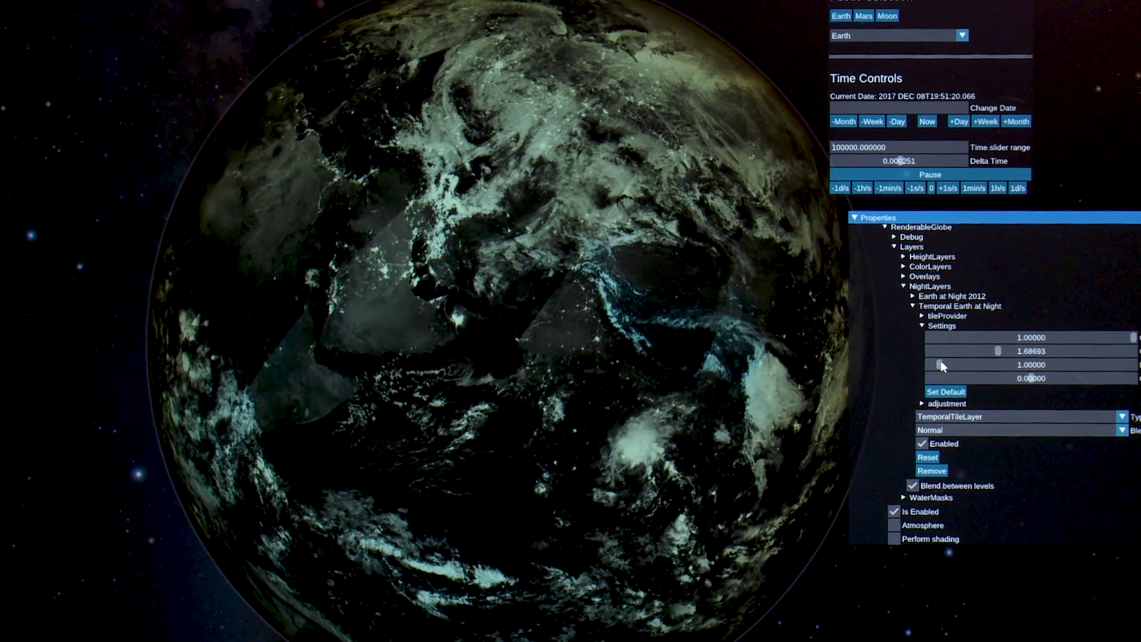
drag(937, 363, 931, 371)
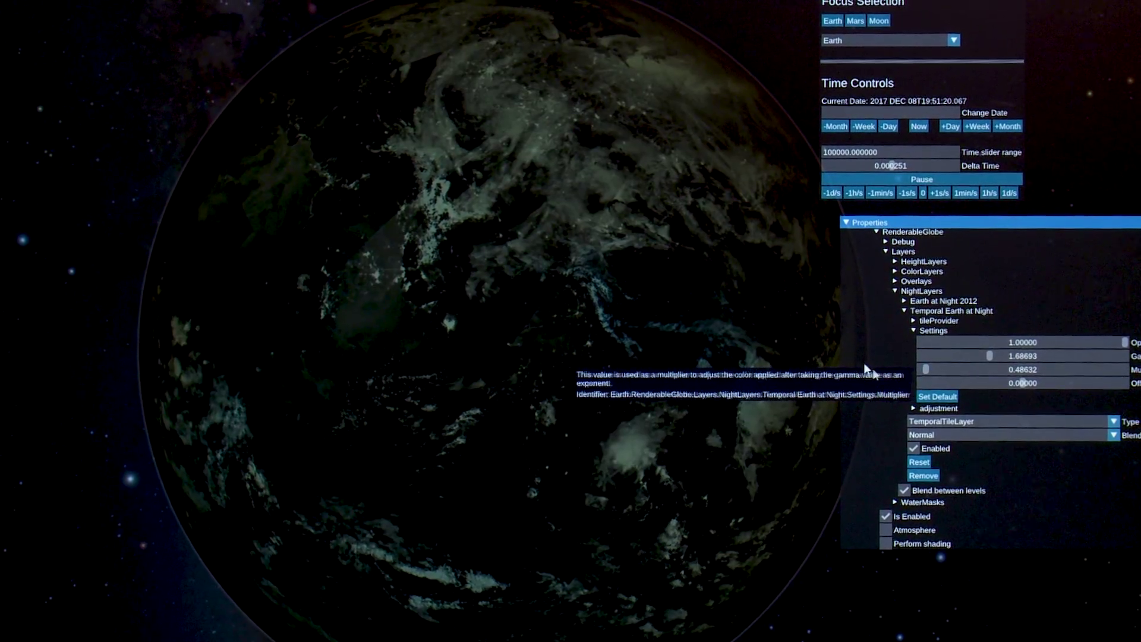
With Earth's daylit side in view, set the Gamma of the ESRI VIIRS Combo color layer to about 1.43.
drag(696, 382, 293, 403)
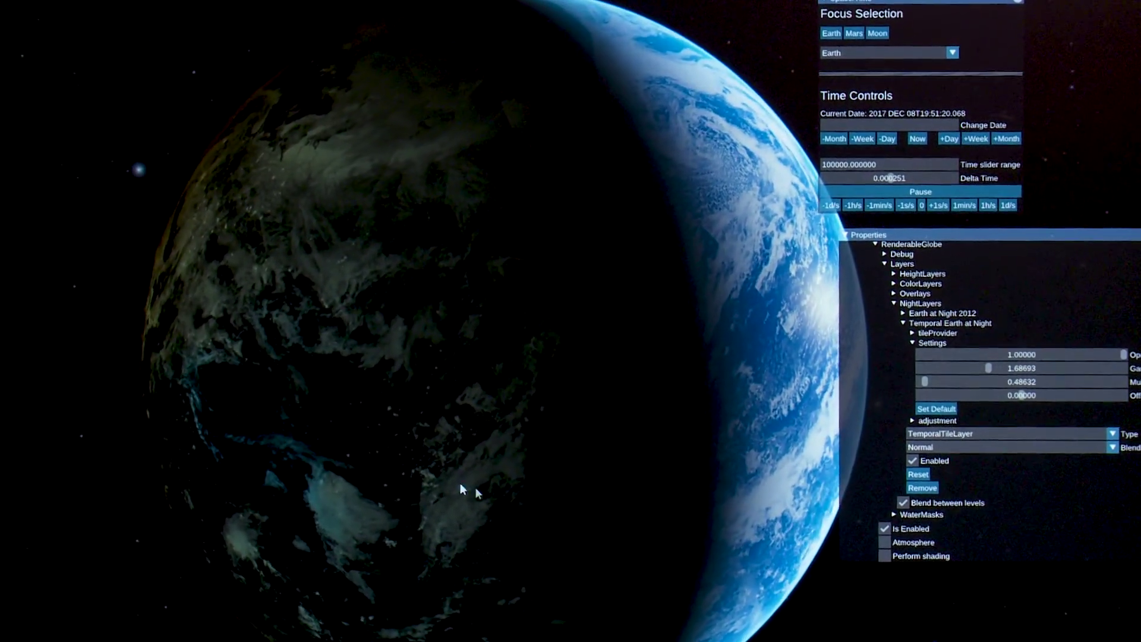
drag(686, 498, 189, 401)
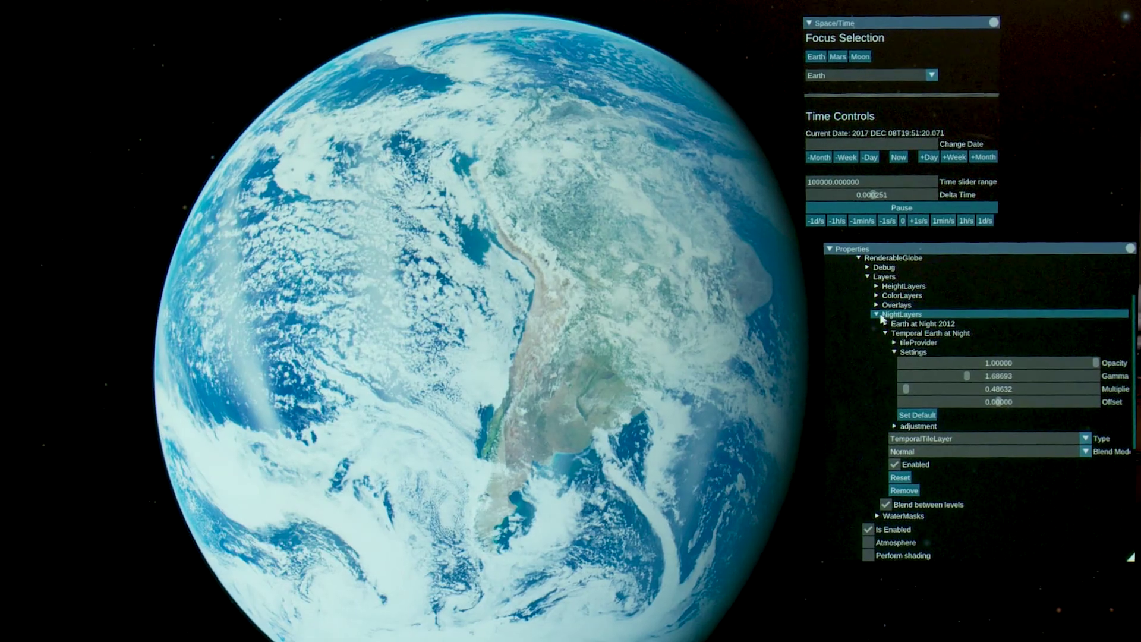
click(877, 294)
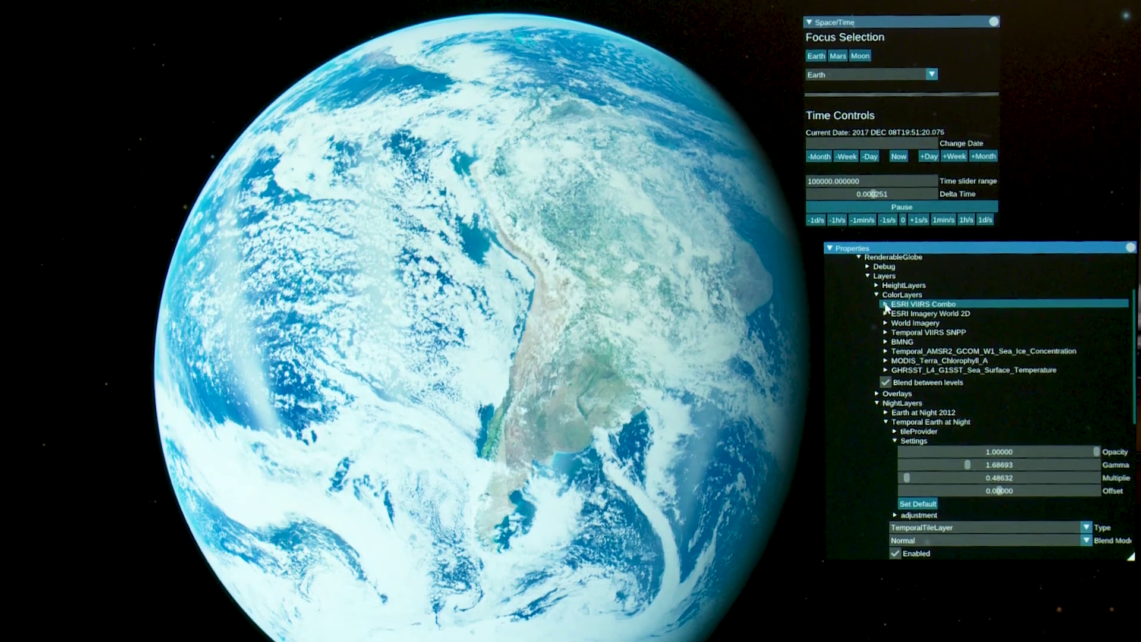
click(886, 305)
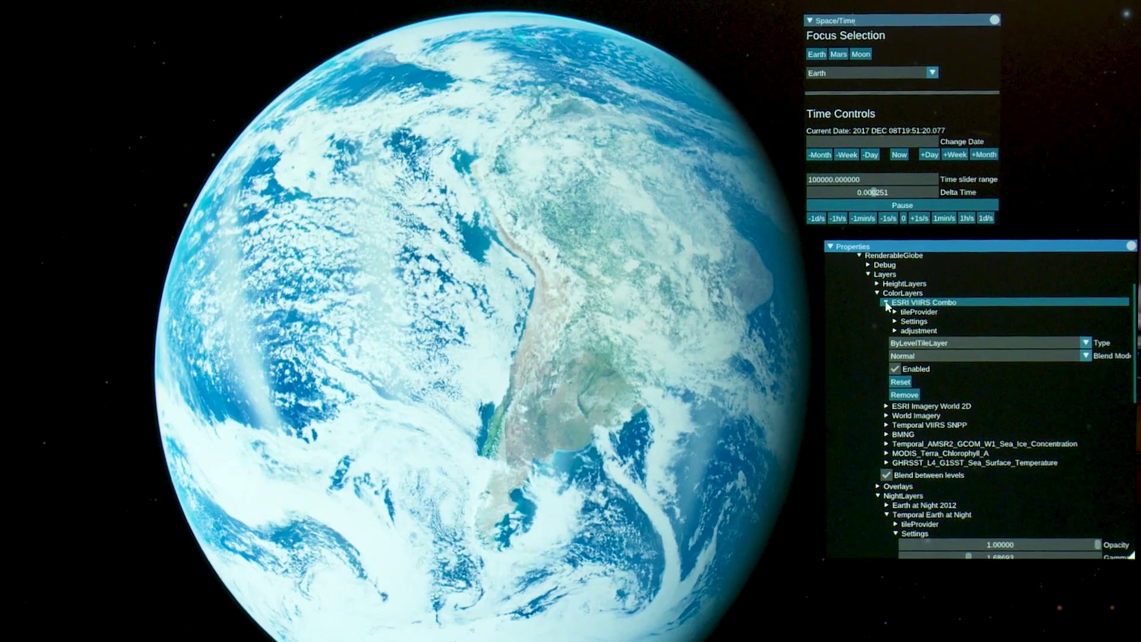
click(896, 322)
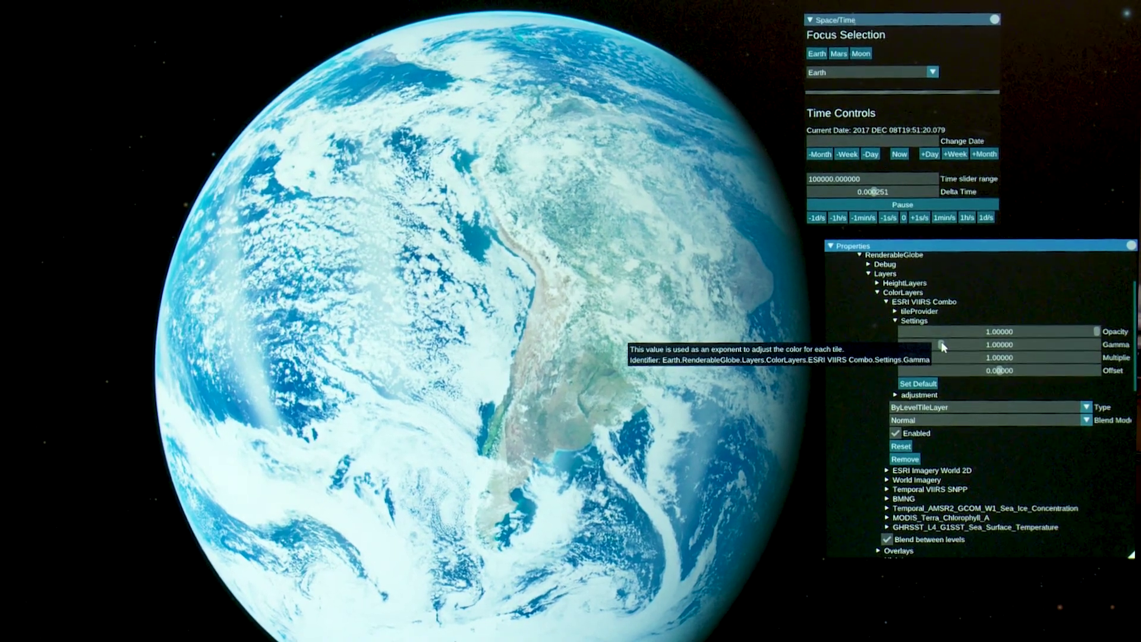
drag(942, 347, 956, 346)
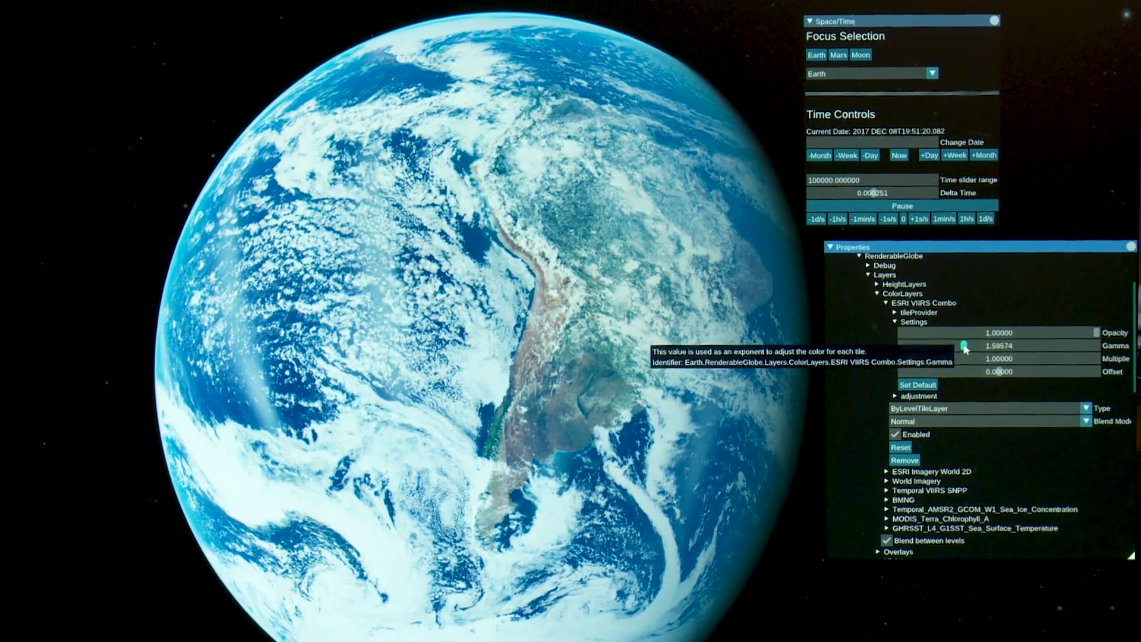
drag(963, 349, 959, 349)
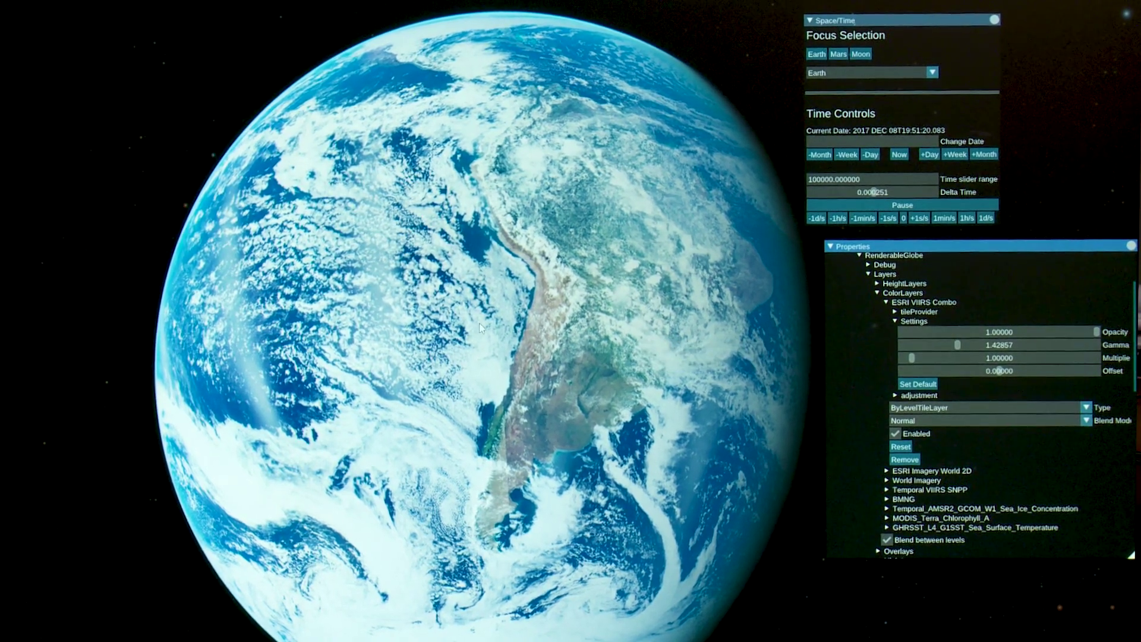
Look closer at Central America, disable the ESRI VIIRS Combo color layer and enable the Temporal VIIRS SNPP layer.
drag(515, 351, 531, 500)
right_drag(529, 496, 497, 406)
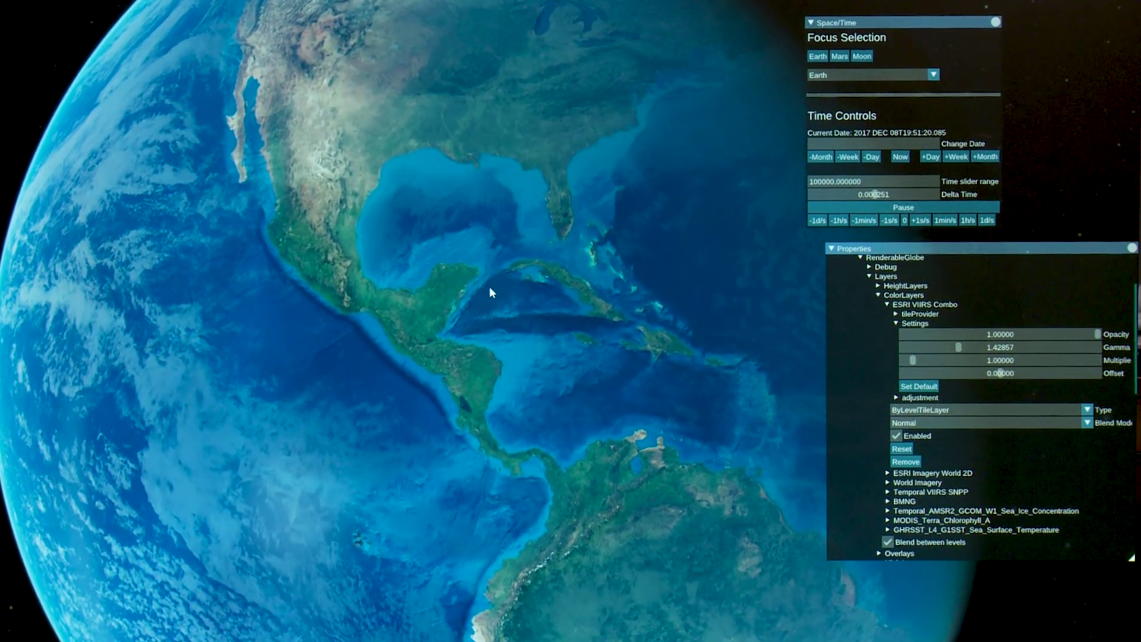
scroll(490, 286, up, 3)
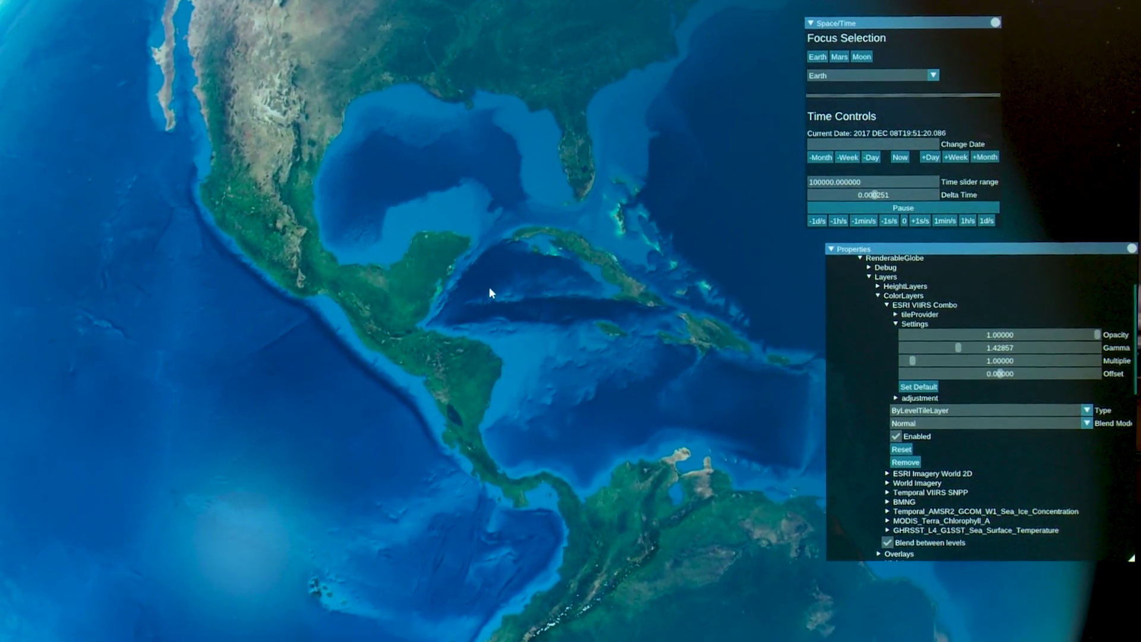
scroll(490, 315, down, 4)
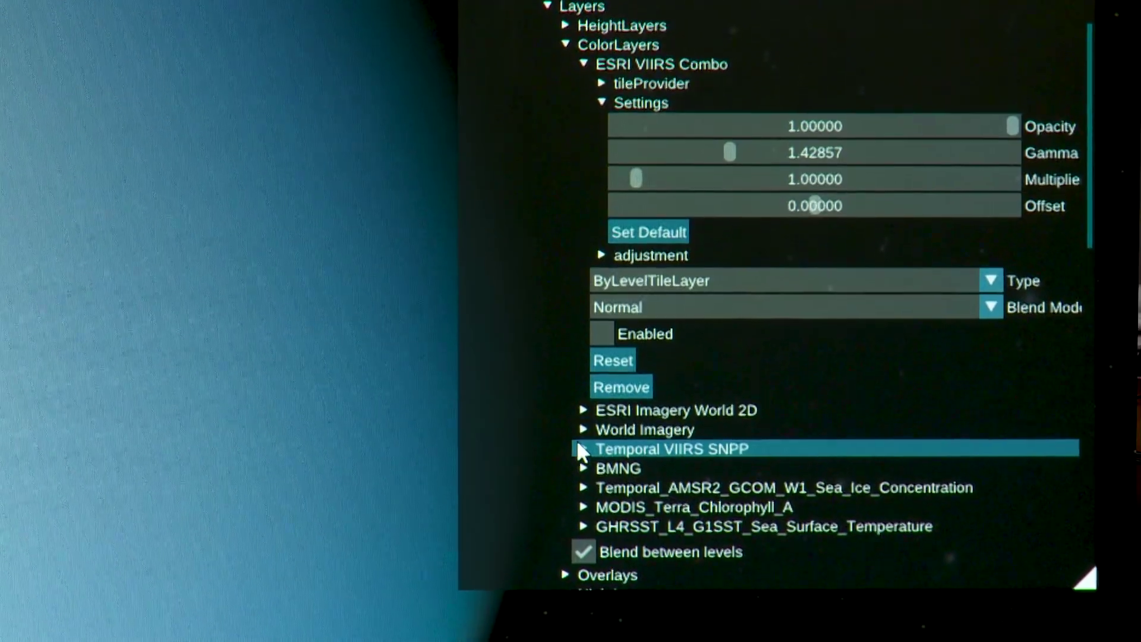
click(585, 415)
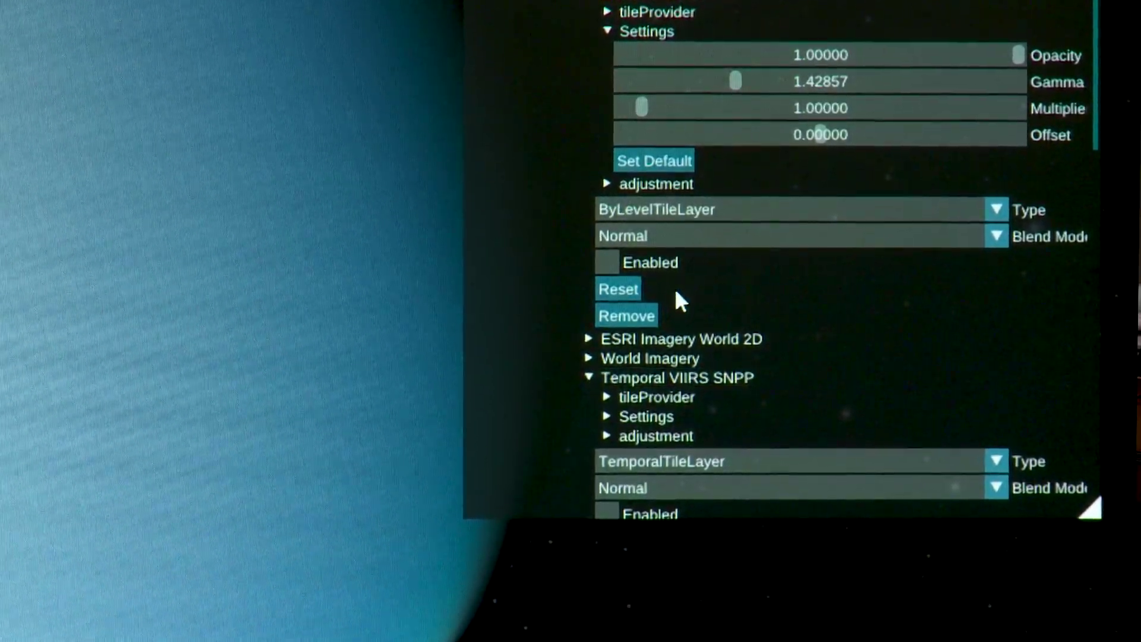
scroll(678, 297, down, 3)
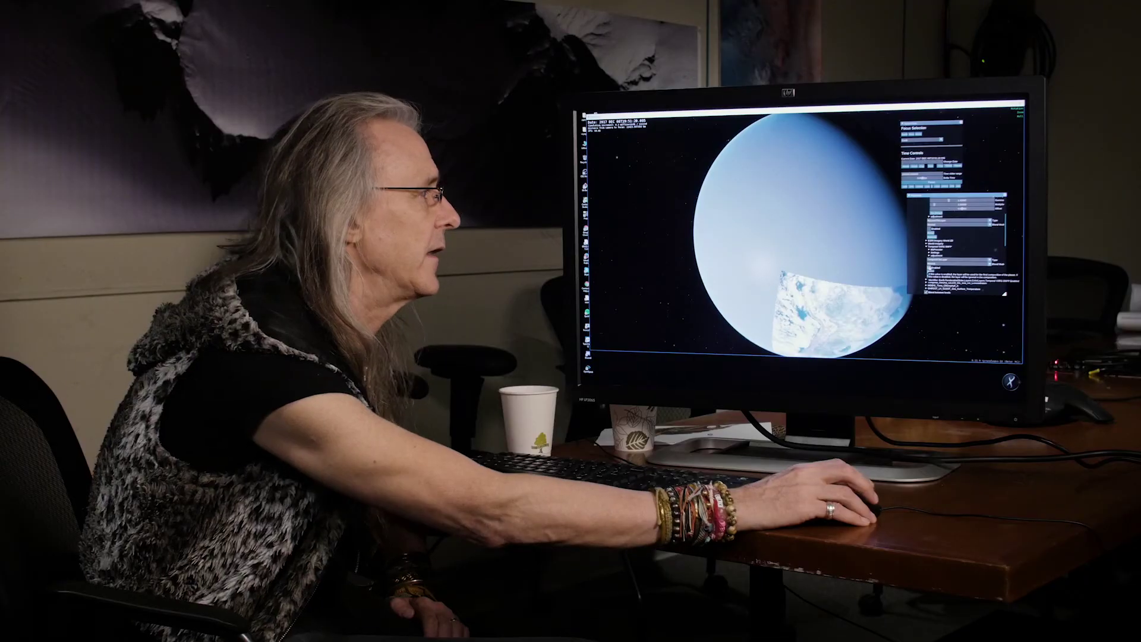
click(929, 268)
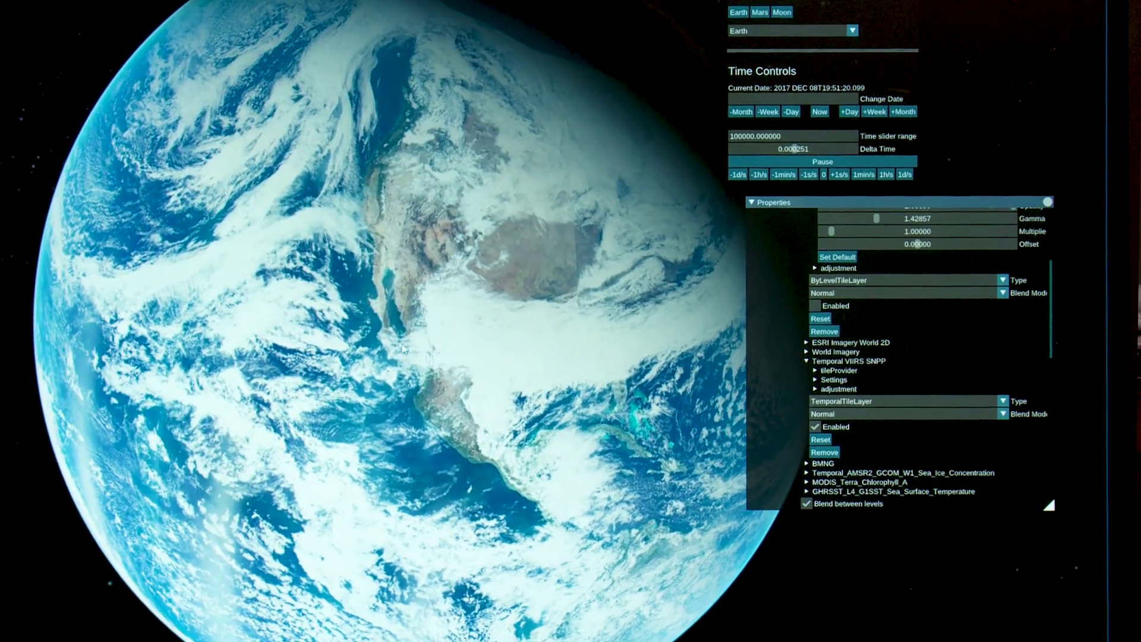
Examine the Temporal VIIRS SNPP imagery of western North America, closing in on the Southern California coast and surrounding mountains.
drag(407, 251, 470, 348)
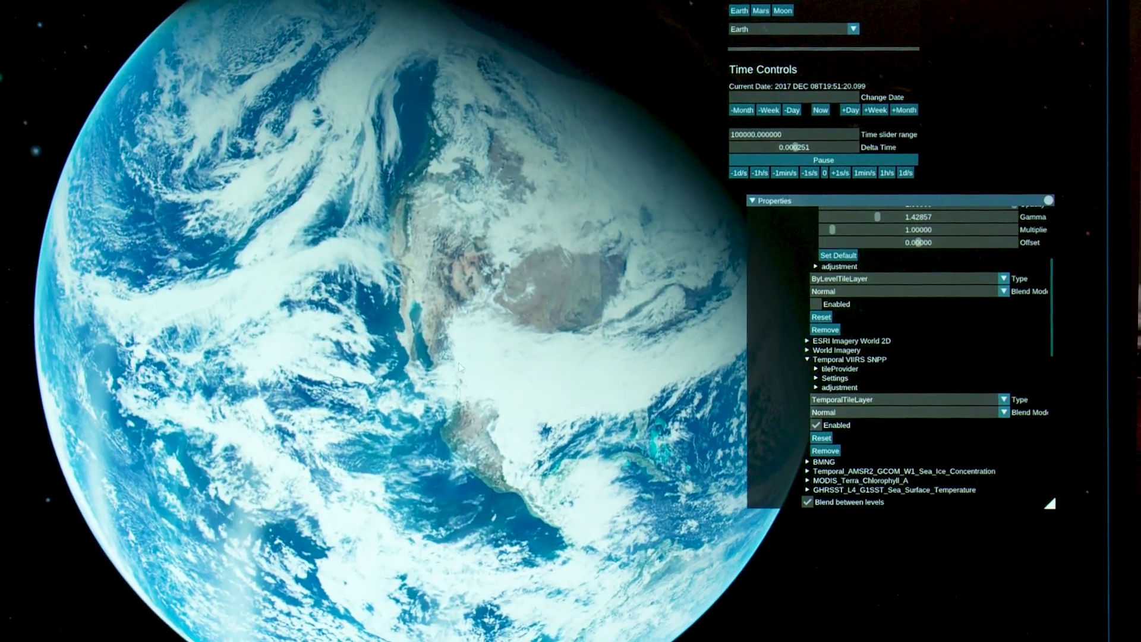
right_drag(470, 348, 474, 288)
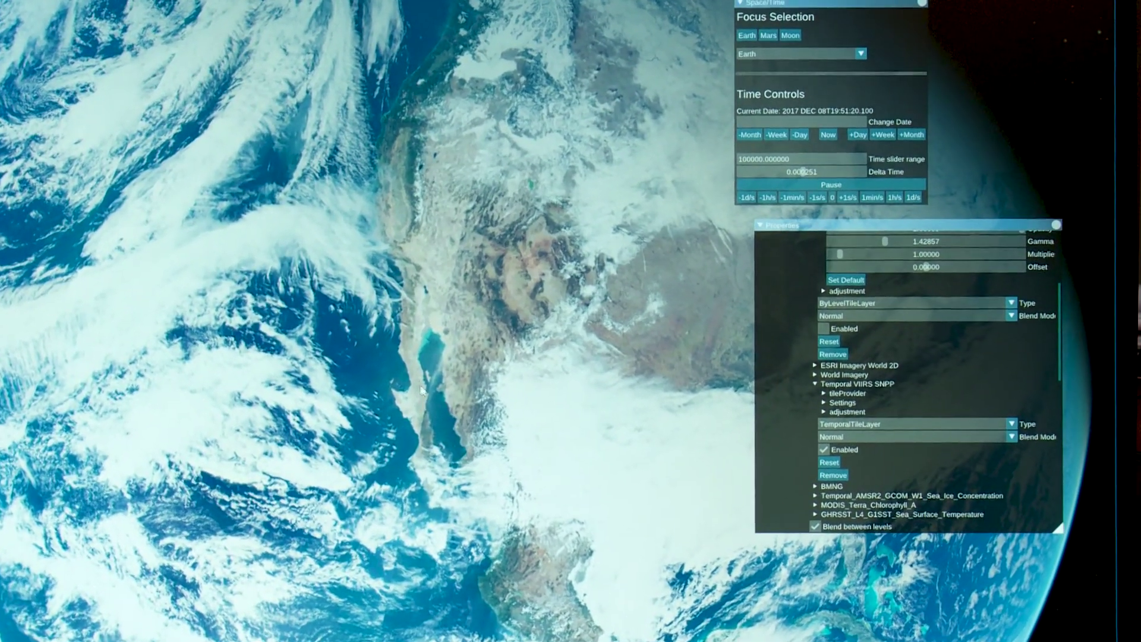
drag(423, 200, 453, 288)
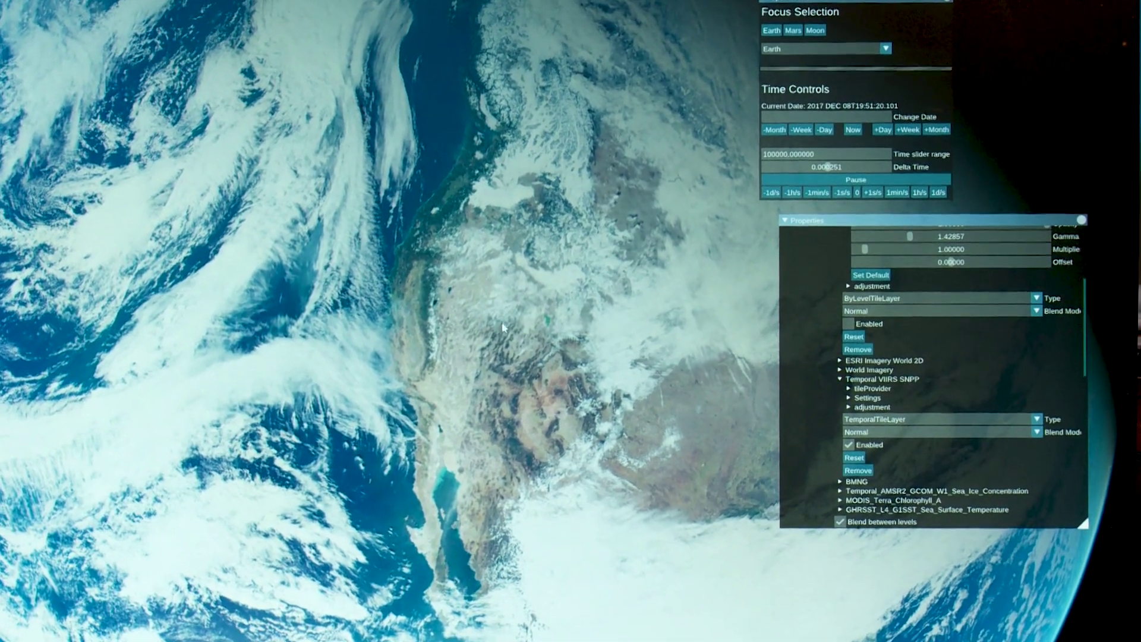
right_drag(501, 322, 501, 293)
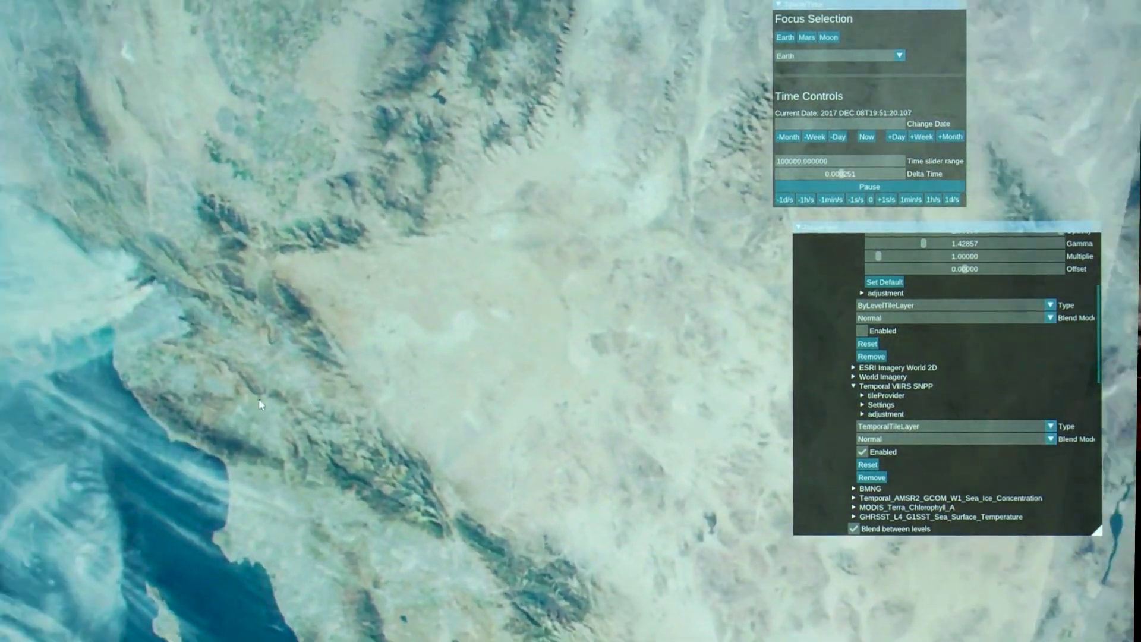
drag(259, 400, 249, 352)
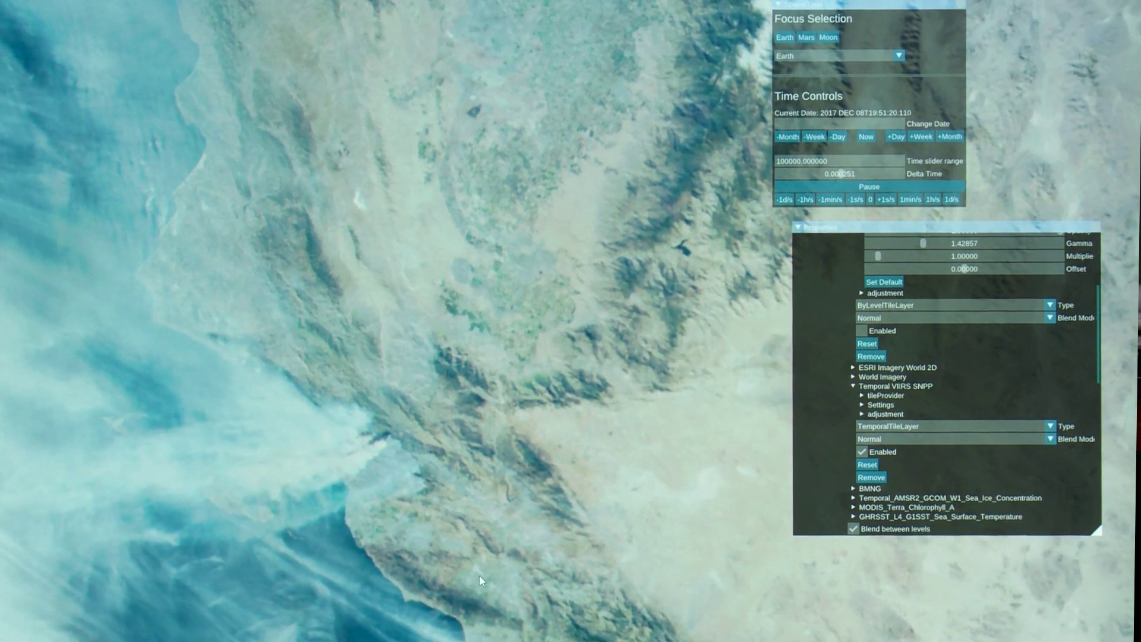
drag(479, 575, 491, 551)
drag(400, 459, 440, 472)
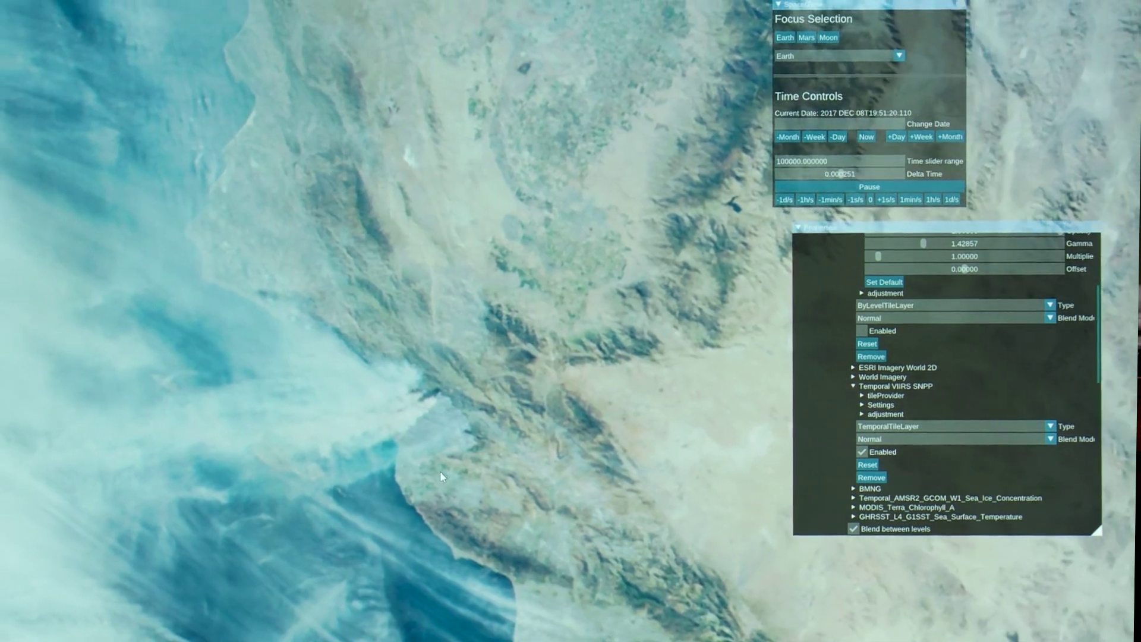
drag(444, 430, 455, 484)
right_drag(527, 453, 525, 541)
drag(535, 333, 423, 348)
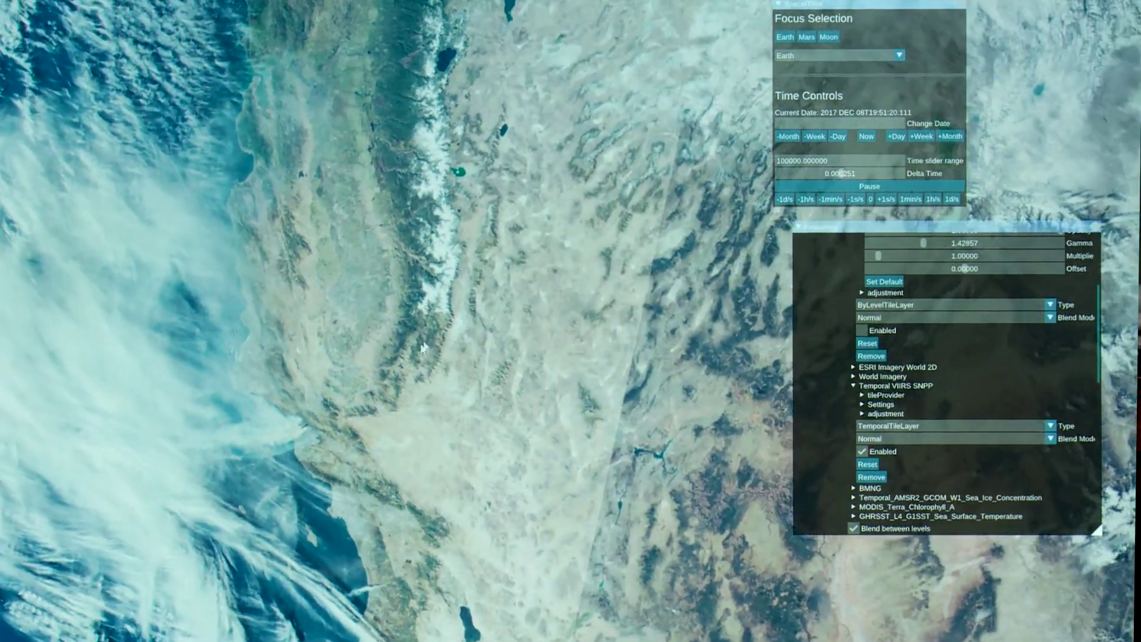